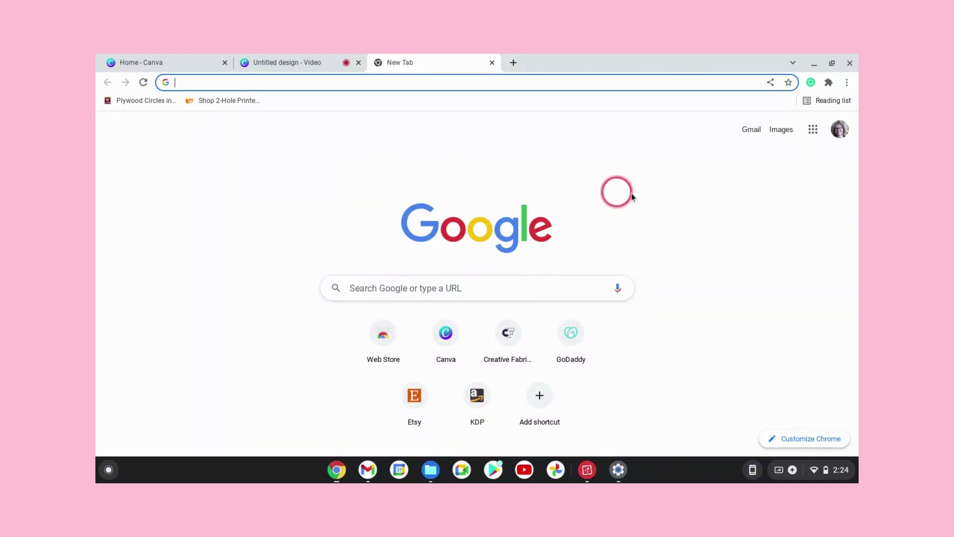
Open Google Slides from the Google apps and start a new blank presentation
left_click(819, 136)
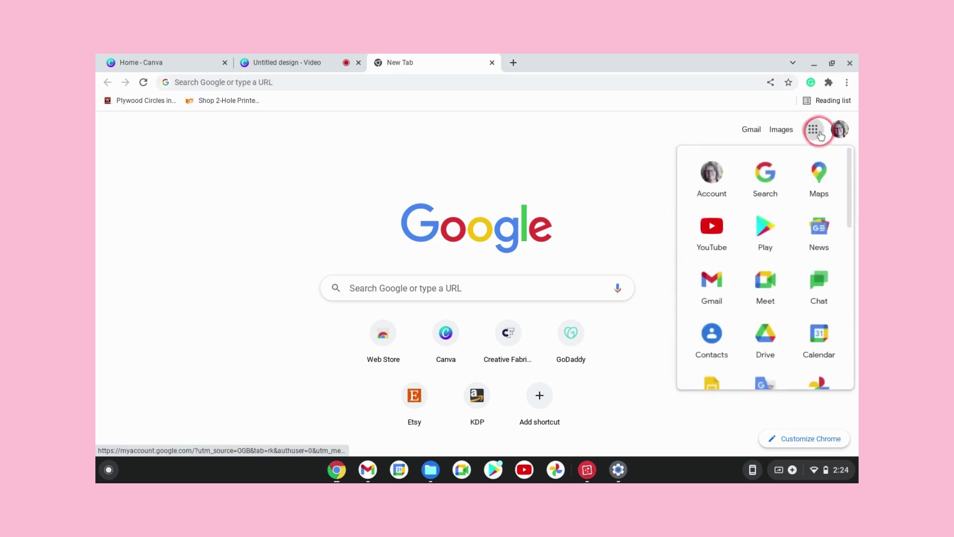
scroll(726, 233, "down", 3)
left_click(713, 313)
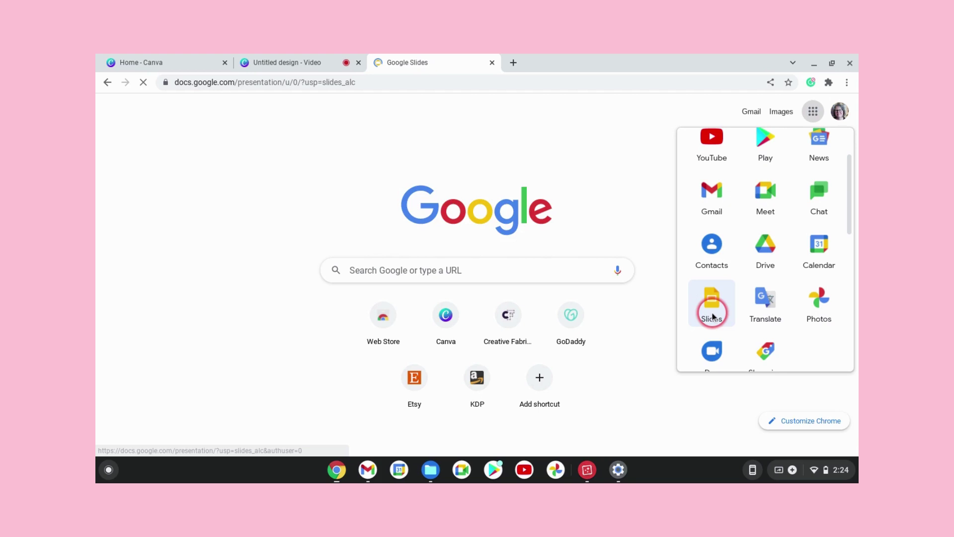
left_click(204, 109)
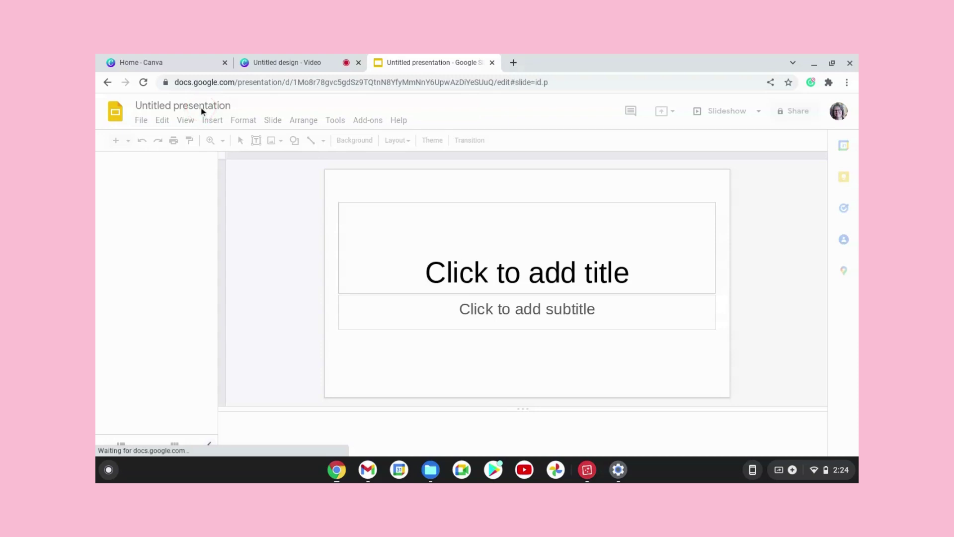
Rename the untitled presentation as "3 part card template"
left_click(203, 108)
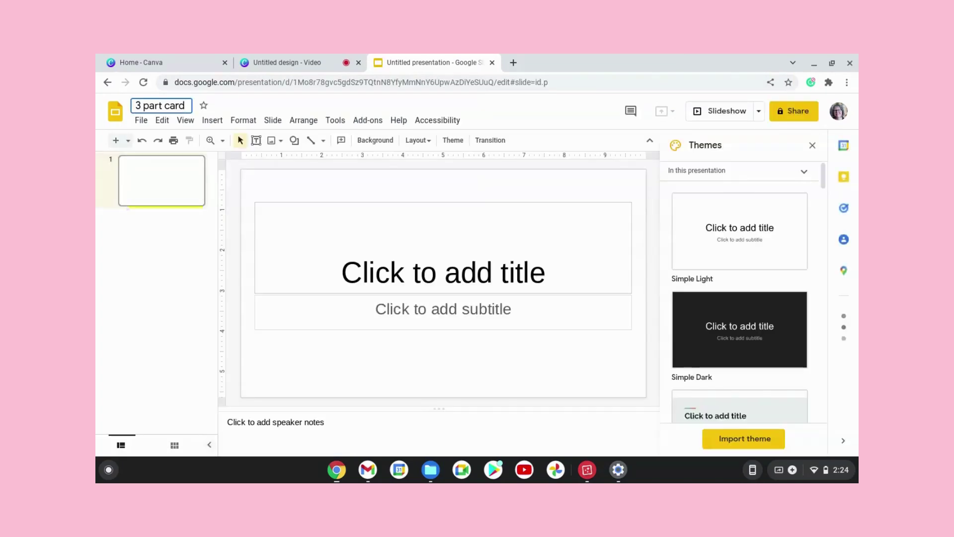
type("templ")
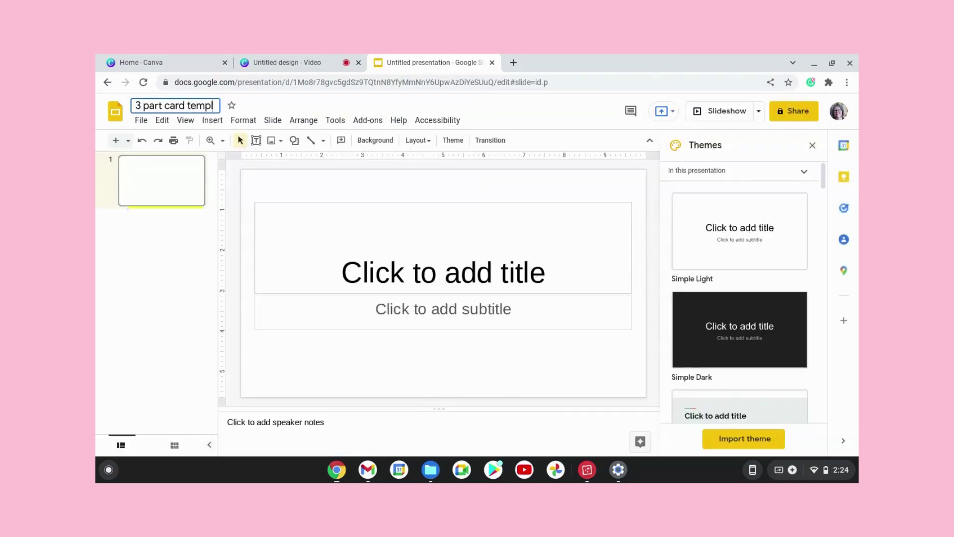
type("ate")
left_click(173, 237)
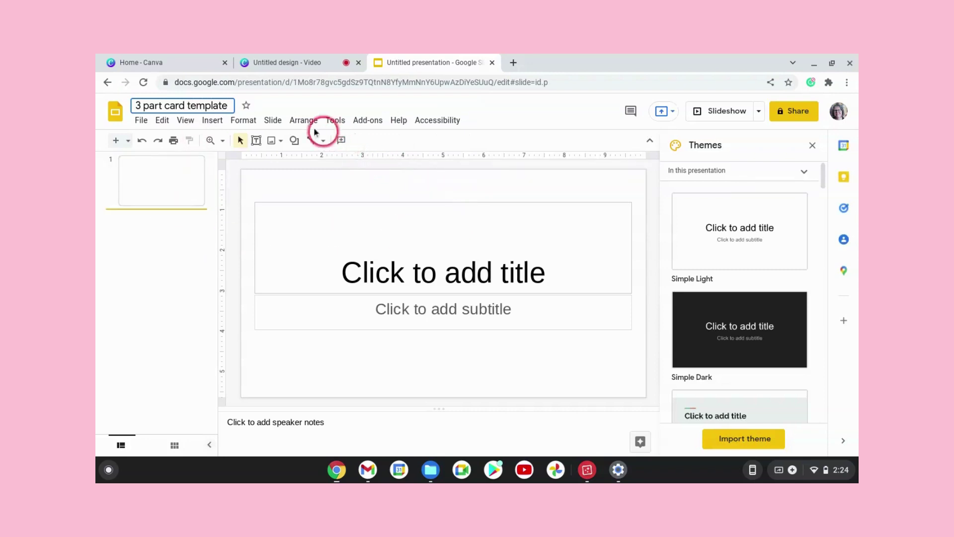
Apply the Blank layout to the first slide and close the Themes pane
left_click(273, 120)
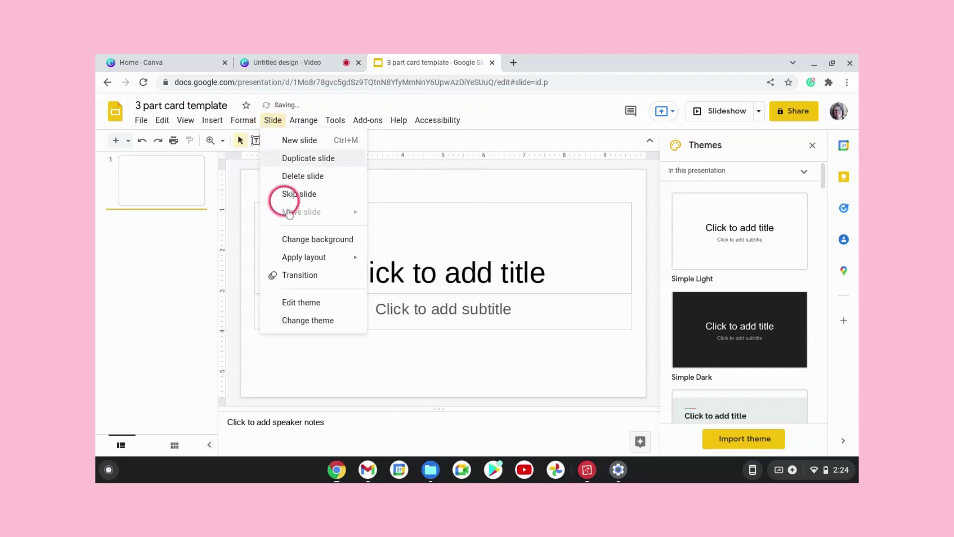
mouse_move(304, 258)
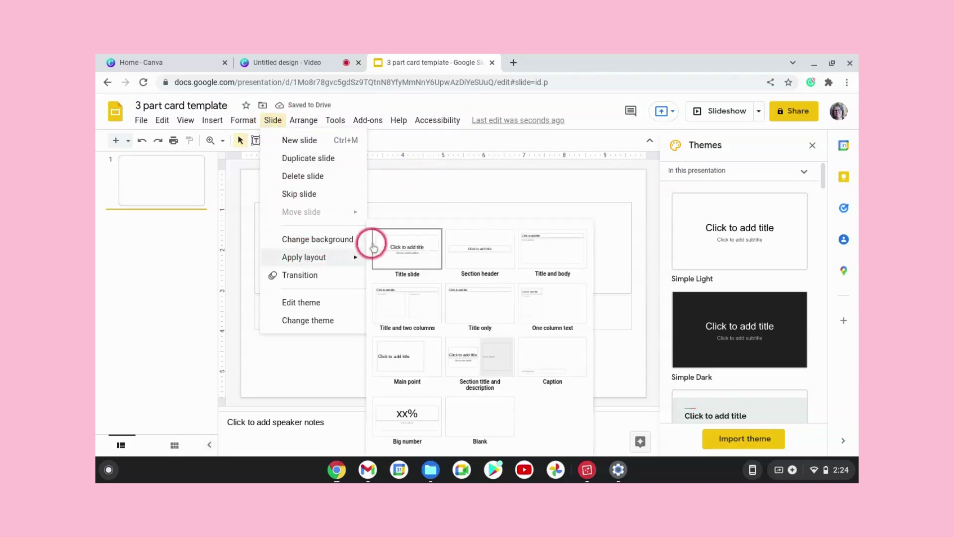
left_click(477, 410)
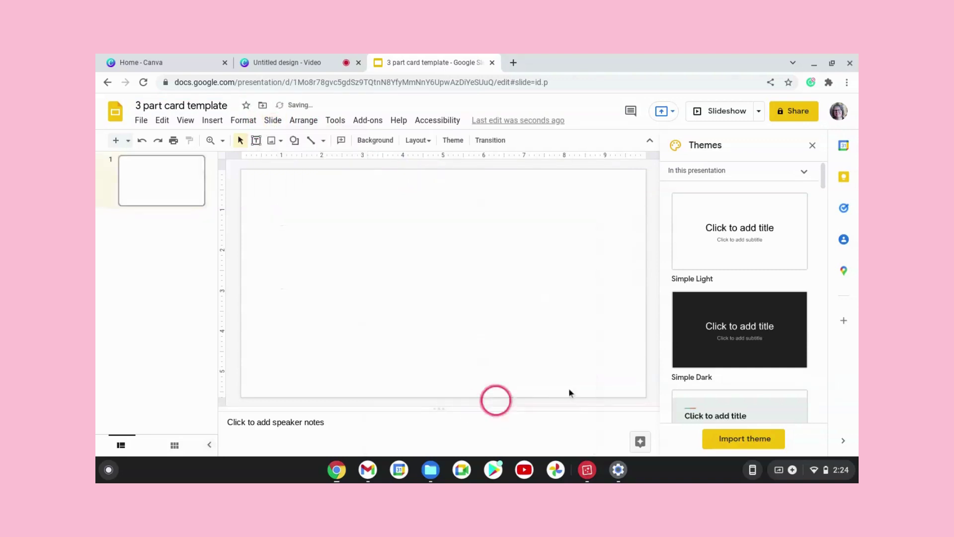
left_click(814, 145)
left_click(428, 212)
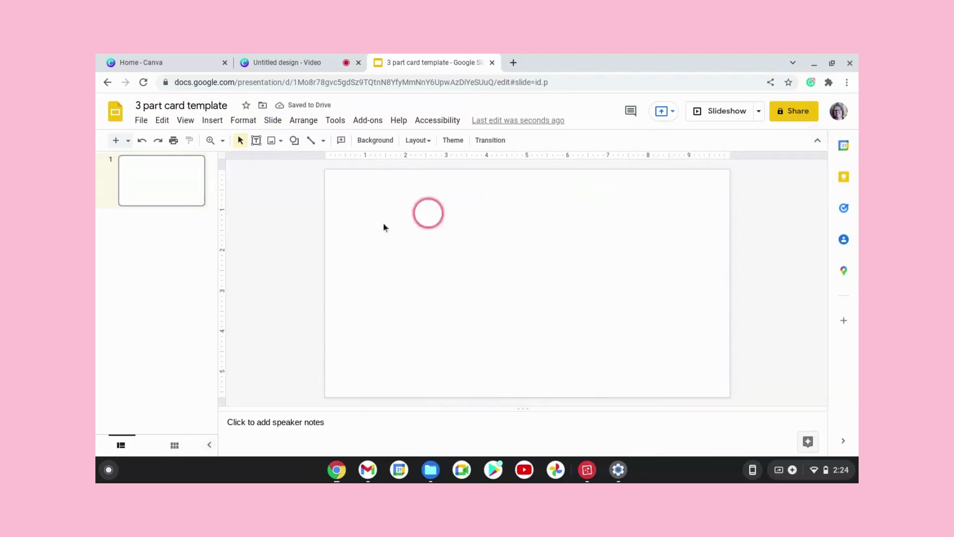
left_click(215, 258)
left_click(174, 281)
left_click(165, 234)
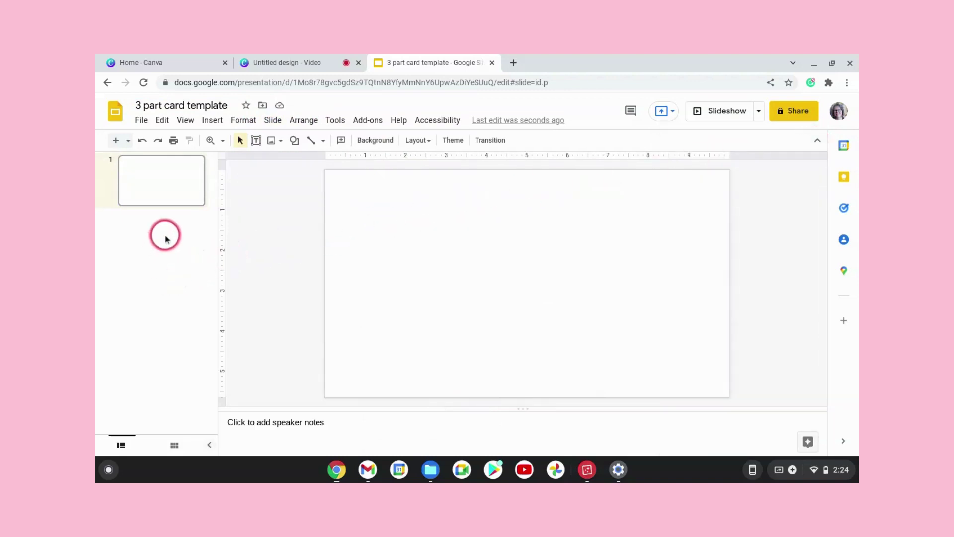
Set the presentation's page size to Custom, 11 x 8.5 inches, and apply it
left_click(141, 121)
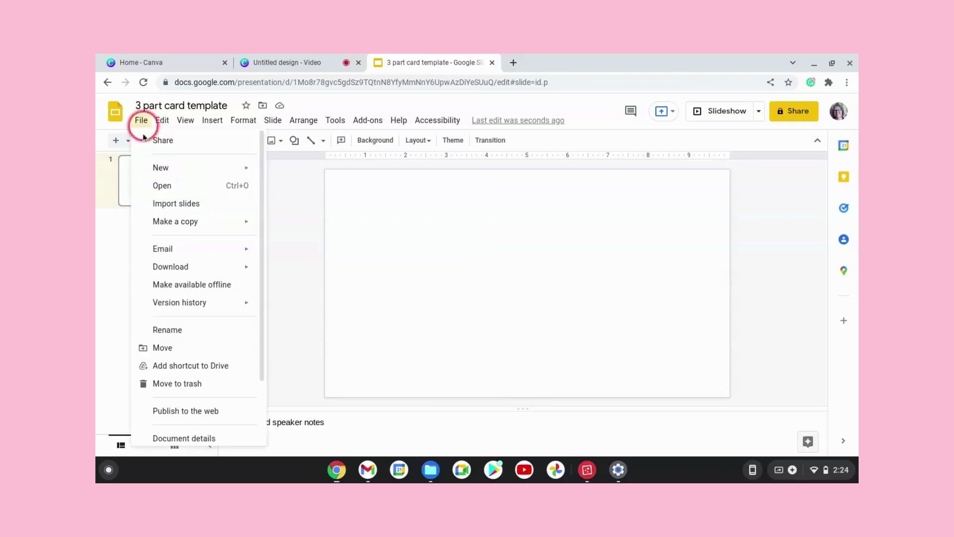
scroll(164, 262, "down", 3)
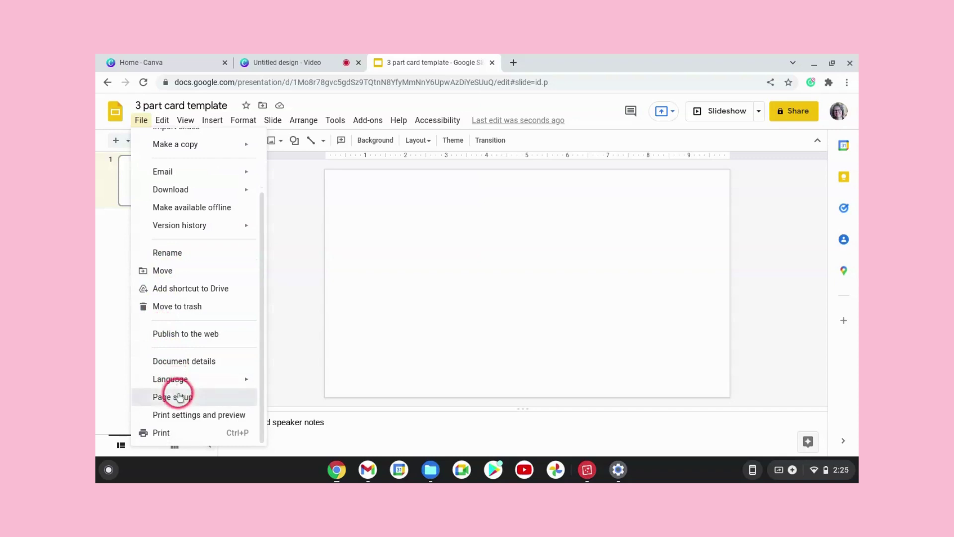
left_click(179, 397)
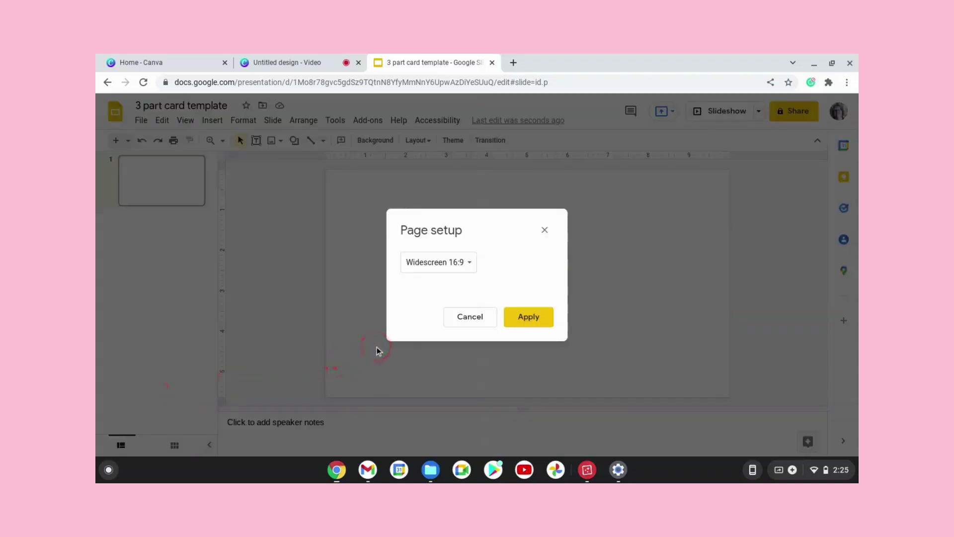
left_click(471, 268)
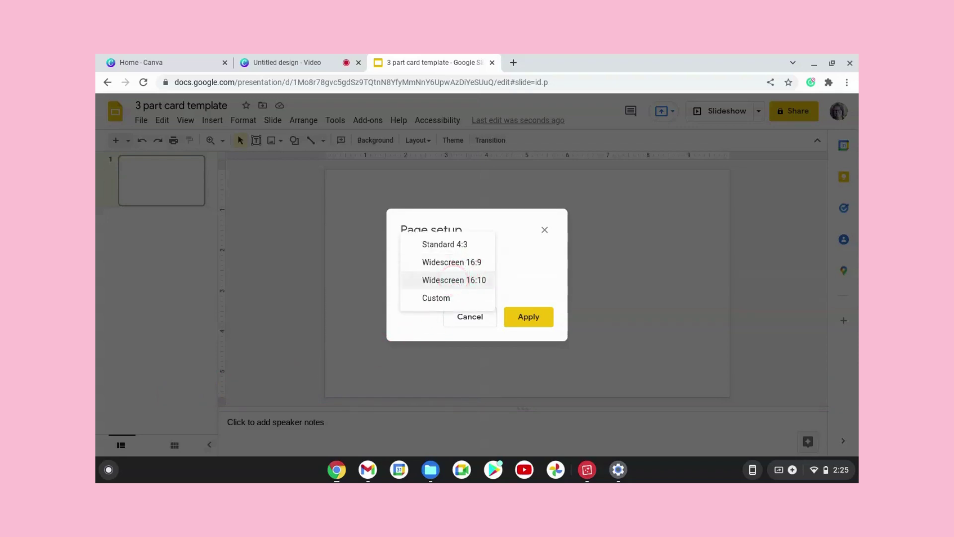
left_click(439, 297)
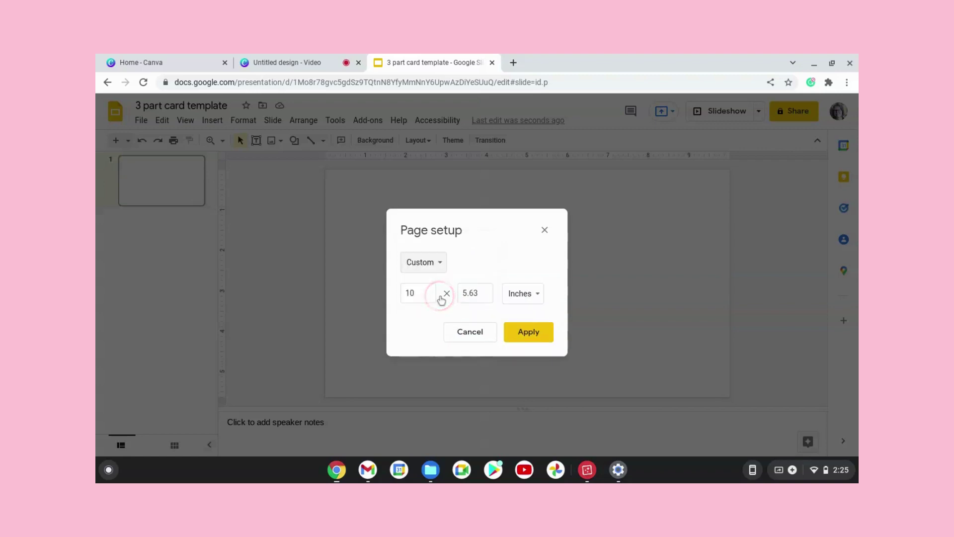
double_click(419, 297)
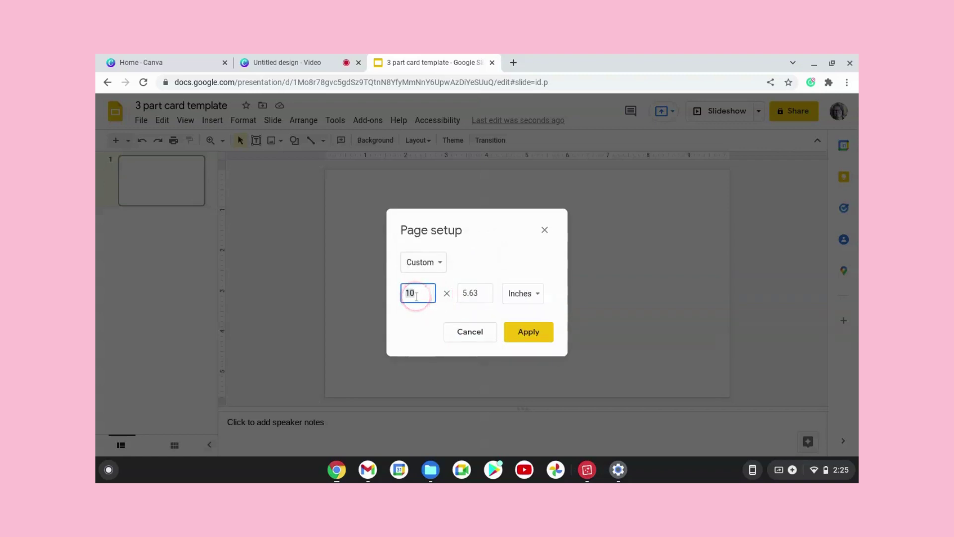
type("11")
left_click(475, 295)
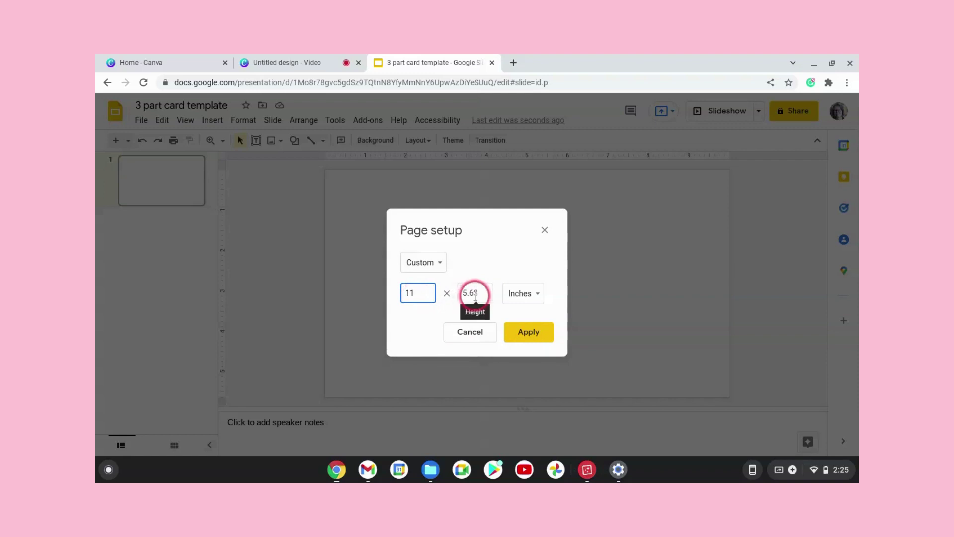
double_click(475, 296)
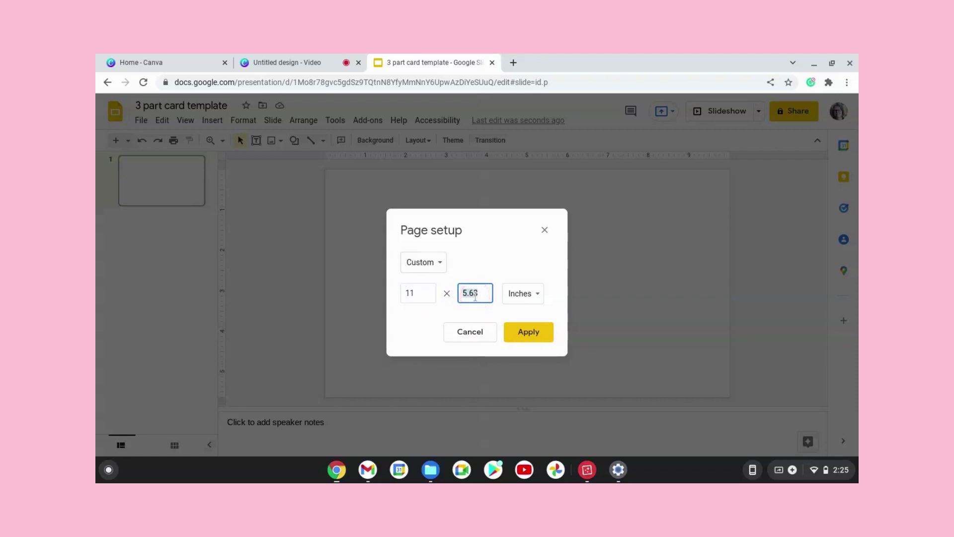
type("8.5")
left_click(531, 336)
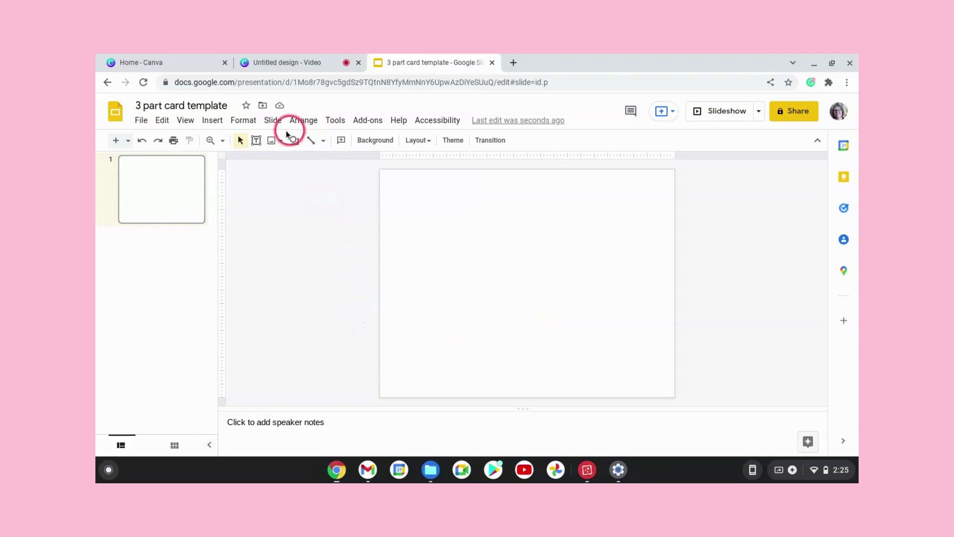
Show the alignment guides on the blank slide
left_click(185, 120)
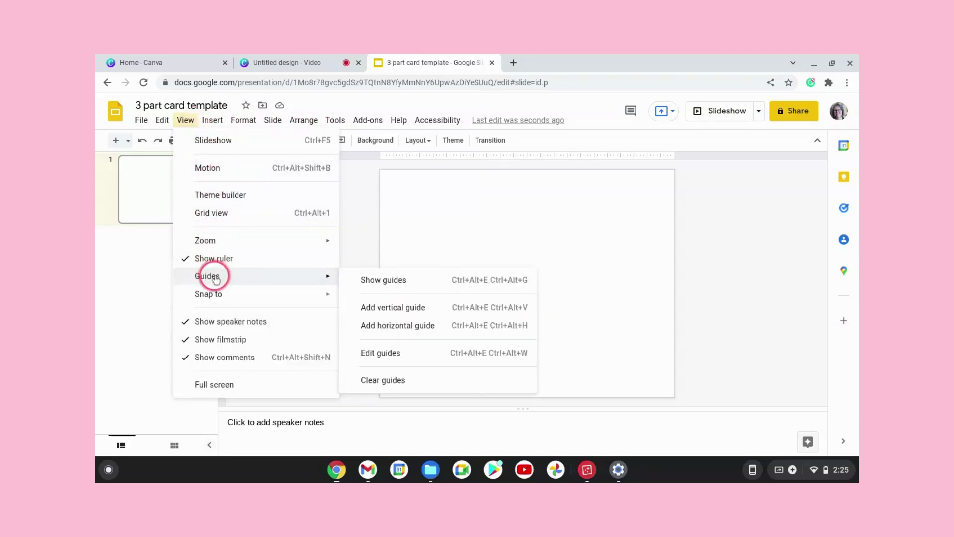
mouse_move(333, 276)
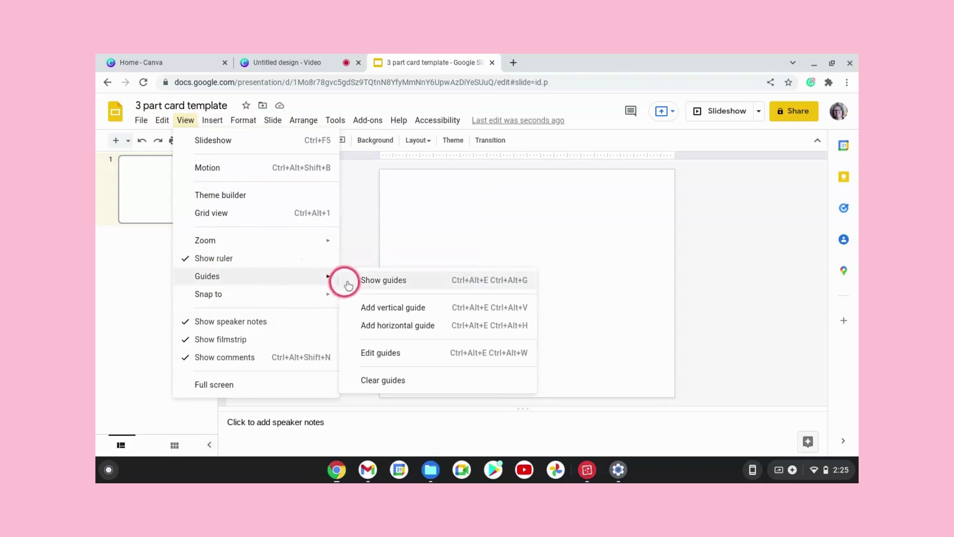
left_click(379, 280)
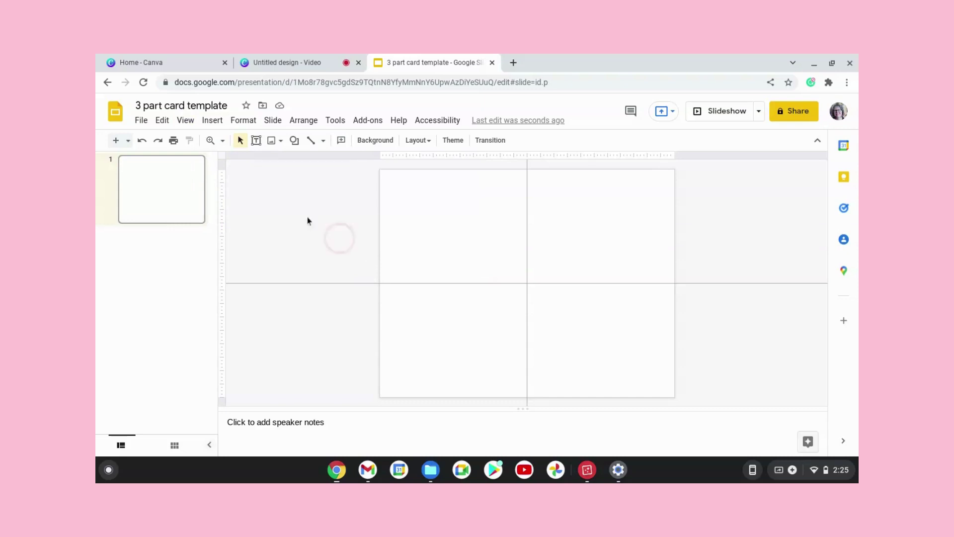
Examine the blank slide in the print preview, then close the preview
left_click(141, 120)
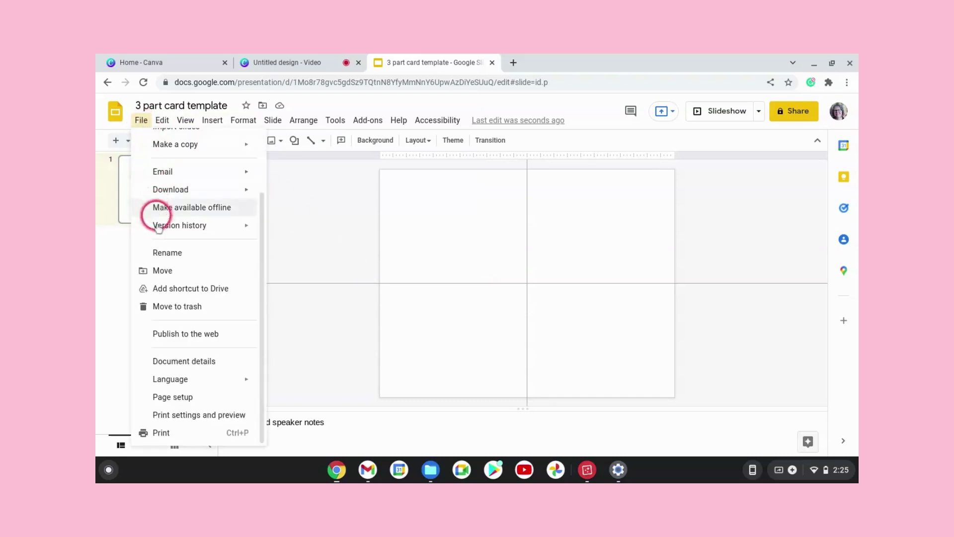
left_click(204, 414)
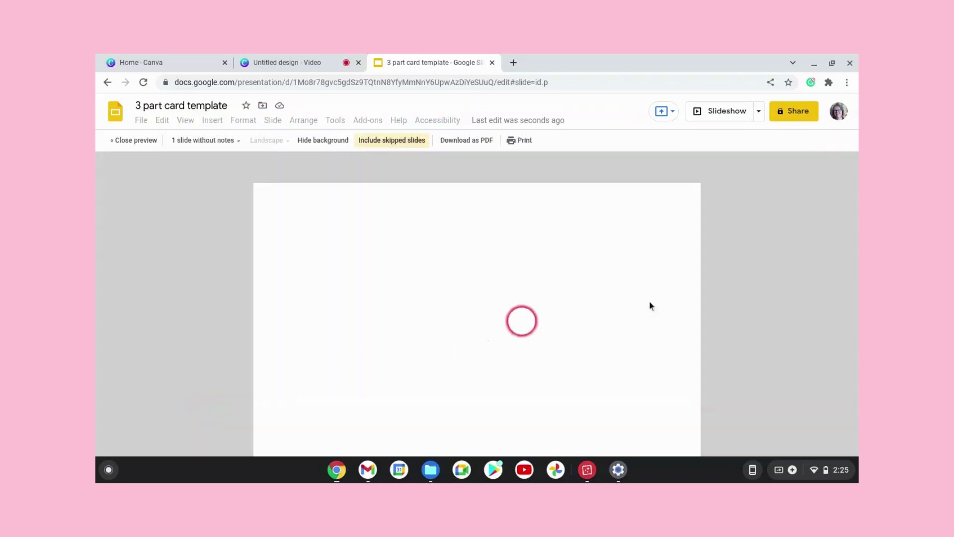
scroll(720, 292, "down", 3)
scroll(720, 292, "up", 3)
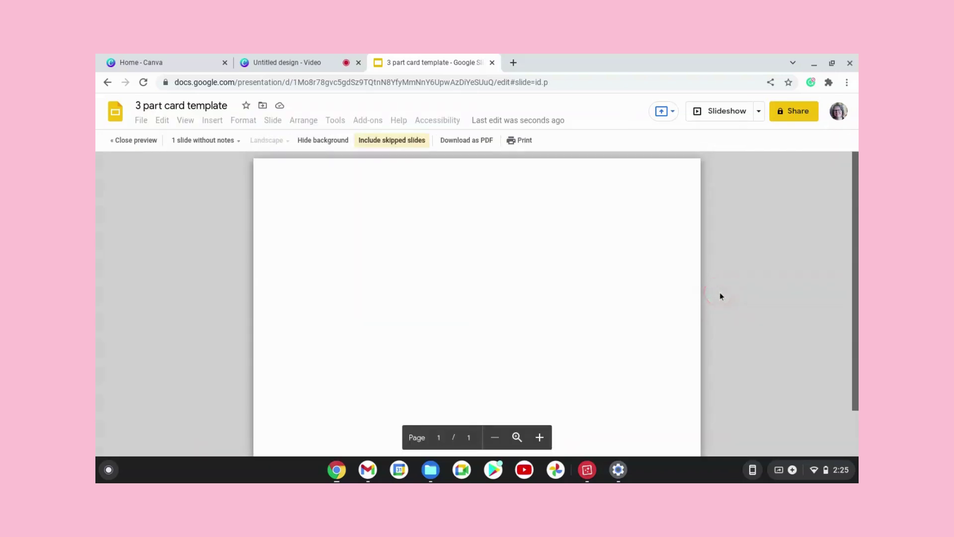
left_click(136, 140)
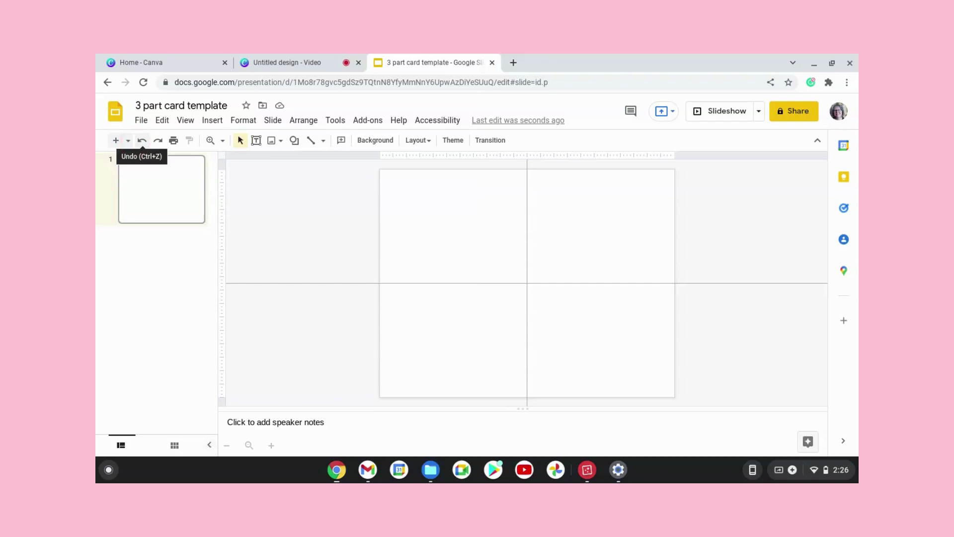
Switch the editor to full screen and move the vertical guide to 3.50 inches
left_click(187, 121)
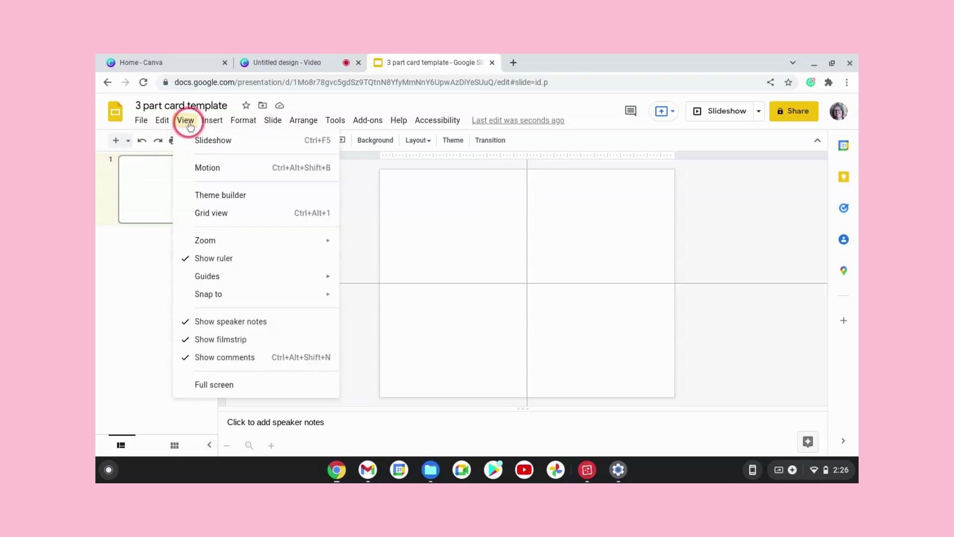
left_click(247, 393)
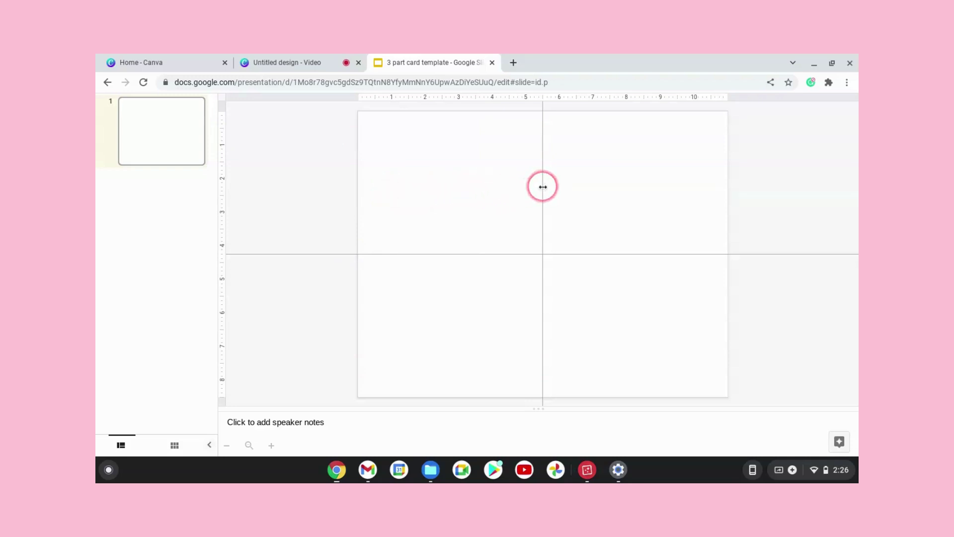
left_click_drag(542, 187, 475, 193)
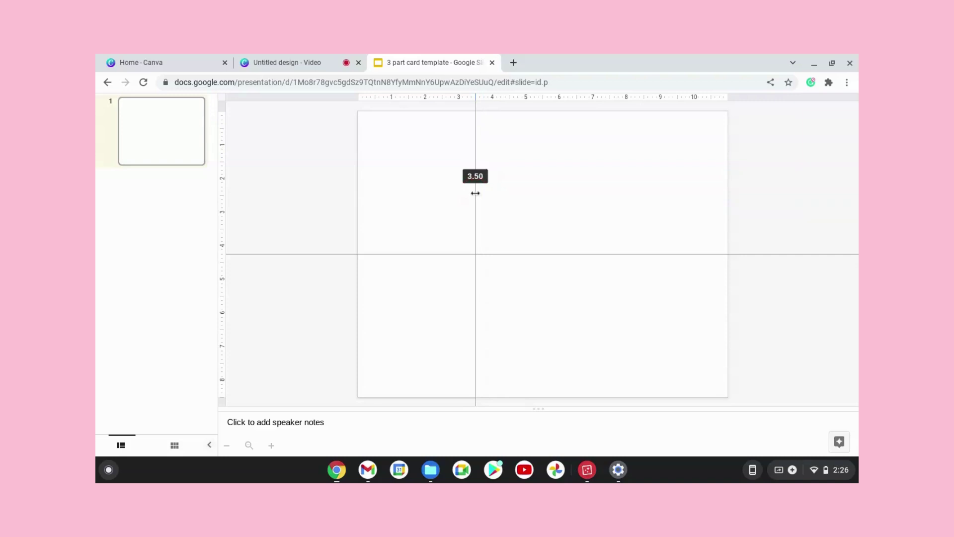
Add a second vertical guide and place it at 7.00 inches
right_click(512, 177)
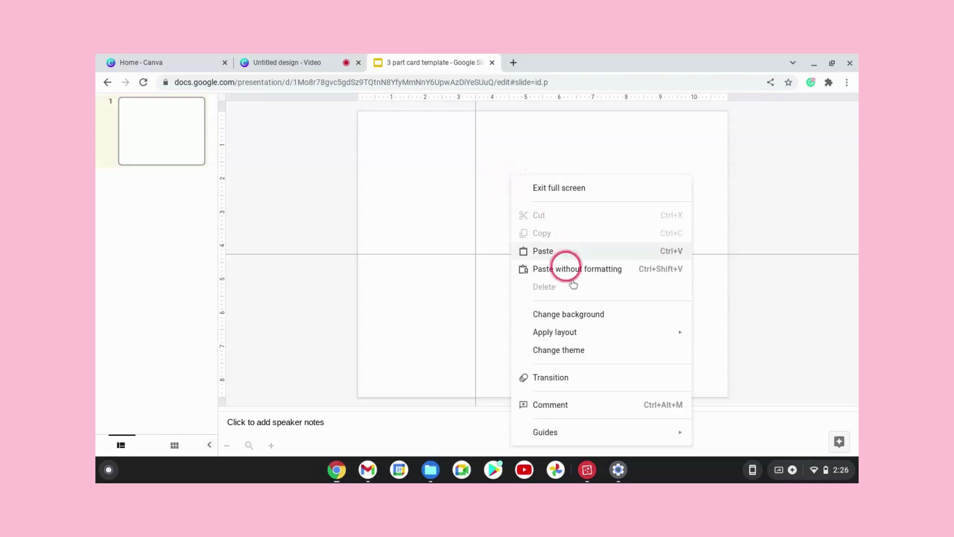
mouse_move(558, 440)
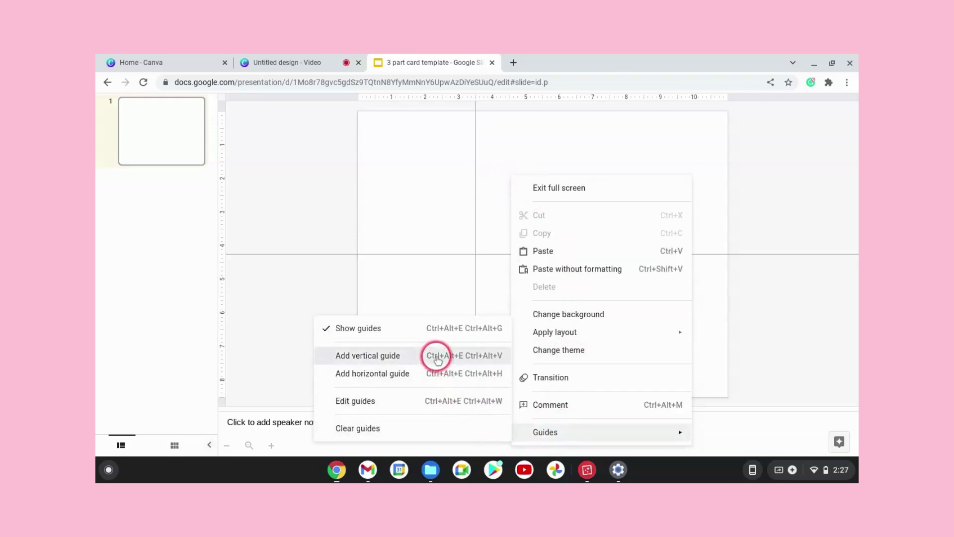
left_click(438, 362)
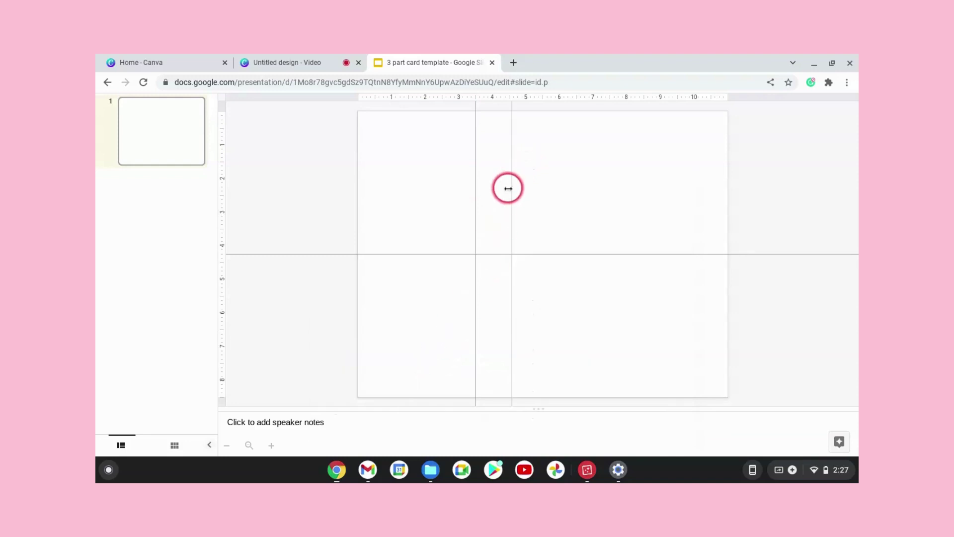
left_click_drag(509, 187, 592, 182)
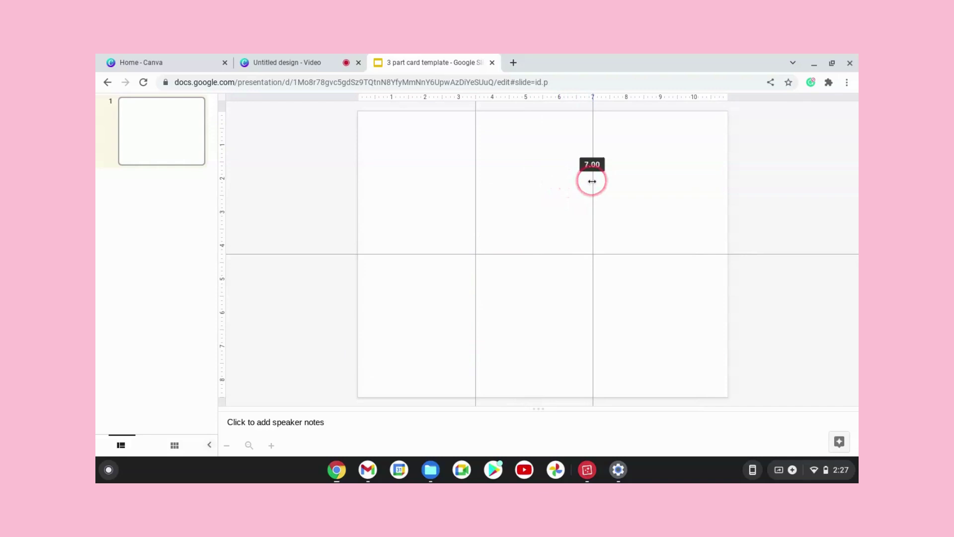
Add a third vertical guide and place it at about 10.5 inches
right_click(625, 188)
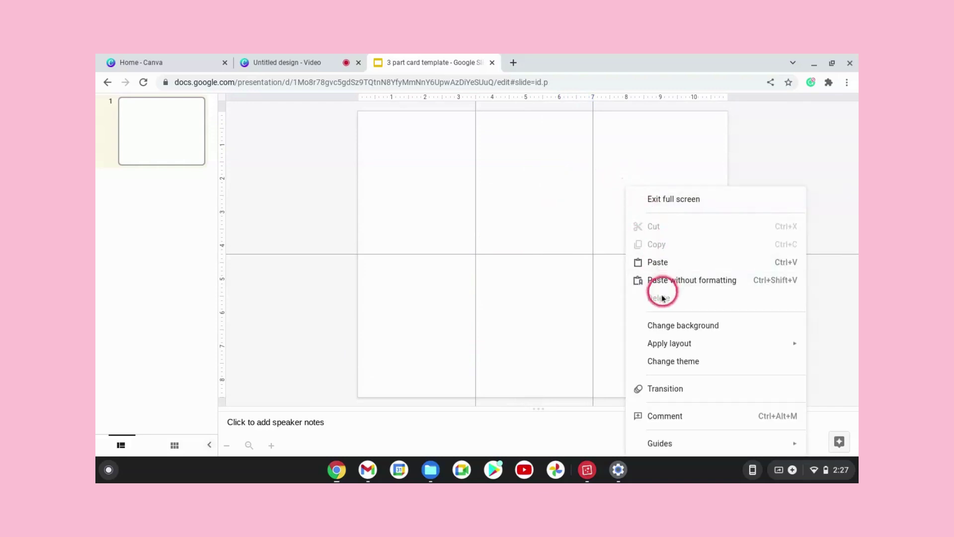
mouse_move(665, 444)
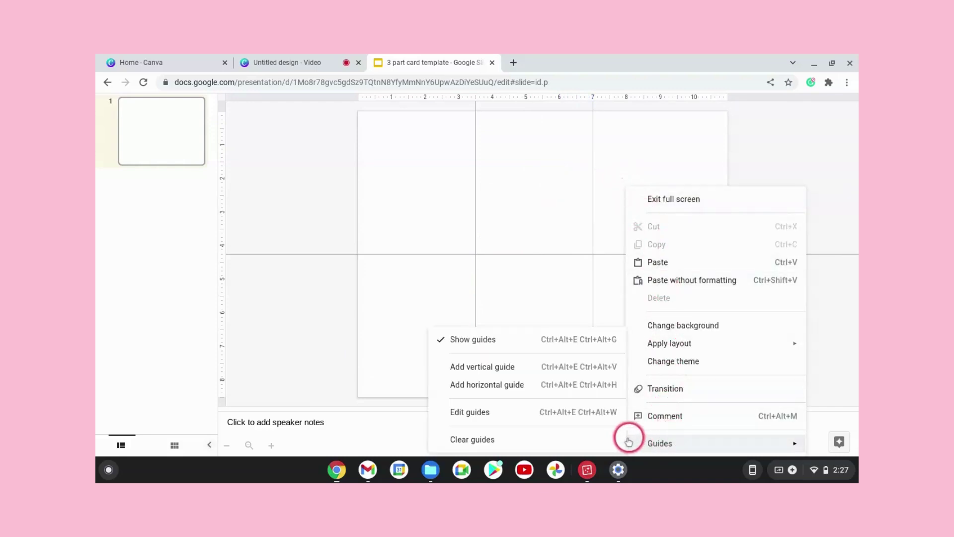
left_click(570, 368)
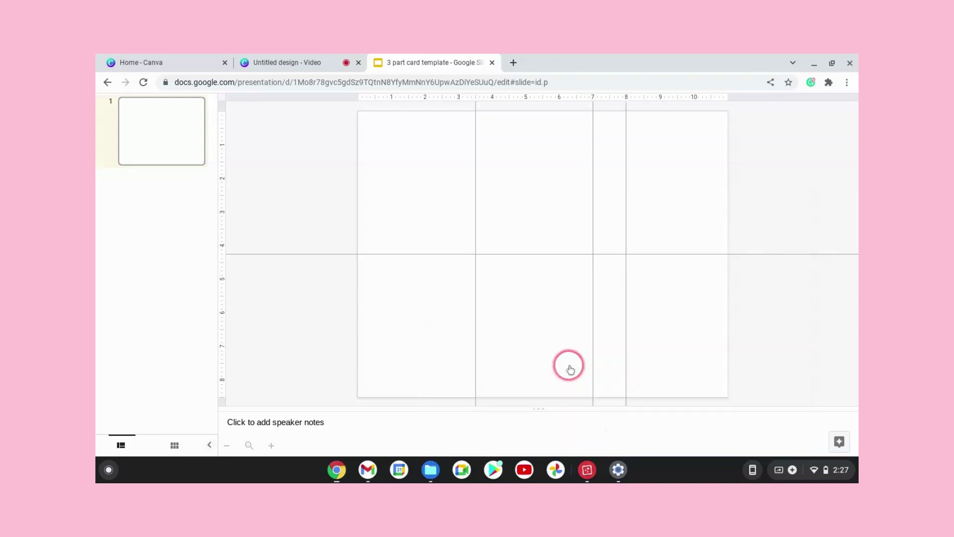
left_click_drag(623, 217, 709, 218)
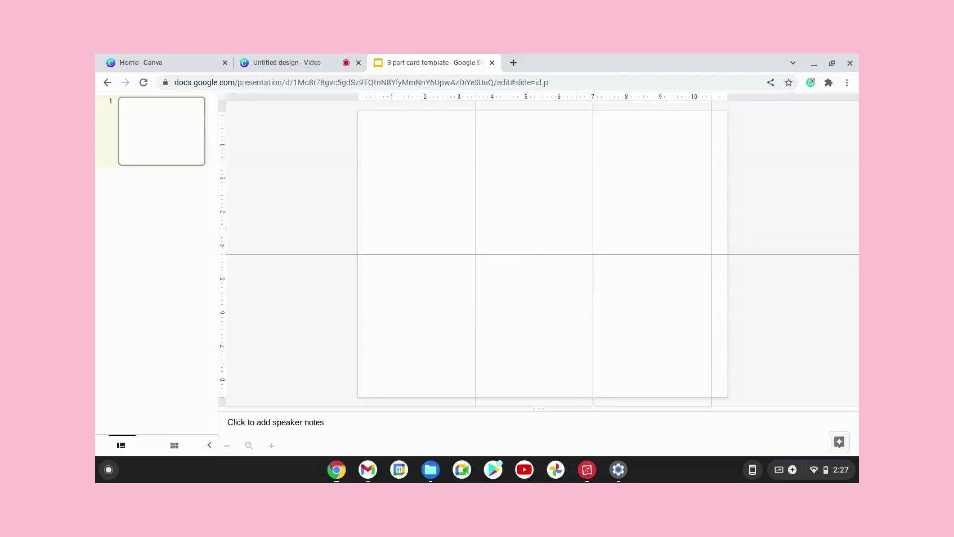
Move the horizontal guide down to 7.50 inches
left_click(542, 253)
left_click_drag(543, 254, 550, 362)
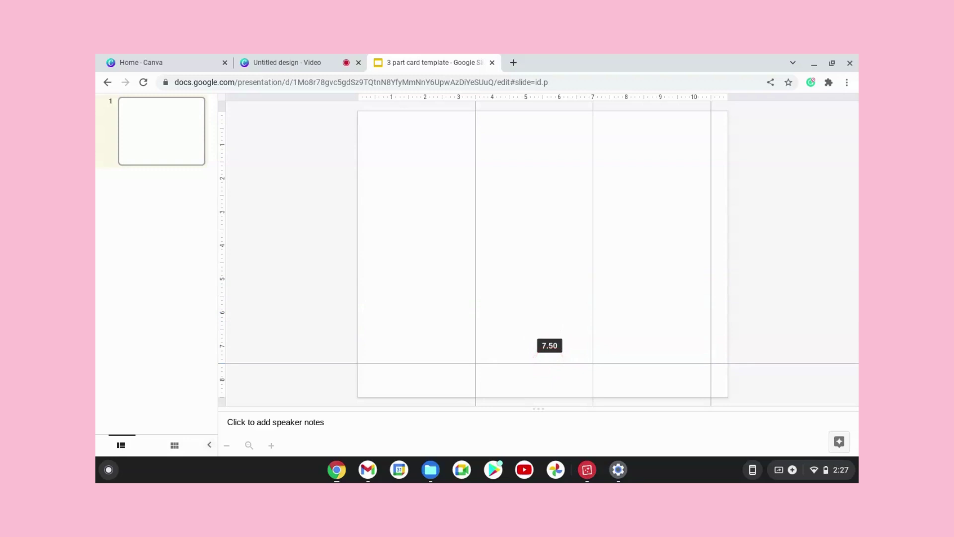
left_click_drag(551, 362, 550, 362)
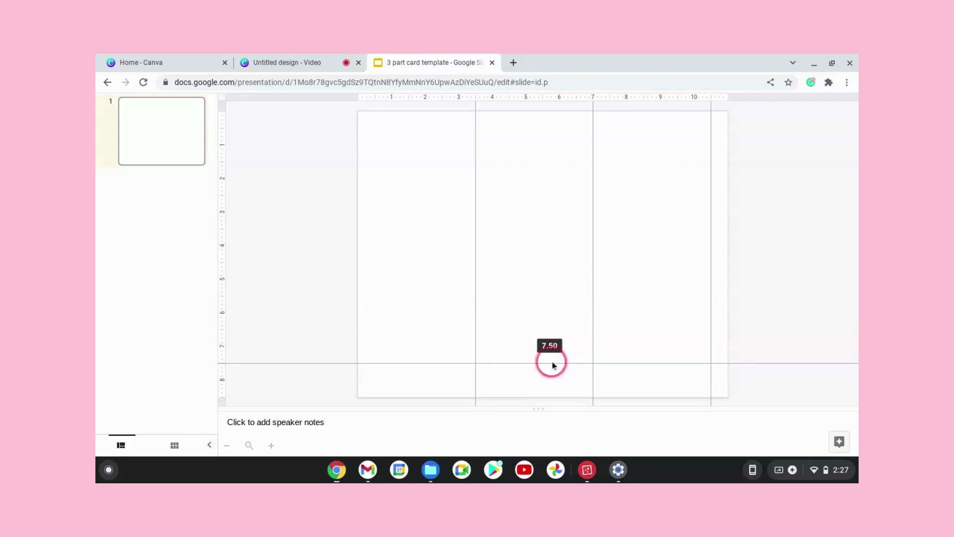
Add a second horizontal guide and place it at 3.25 inches
right_click(541, 307)
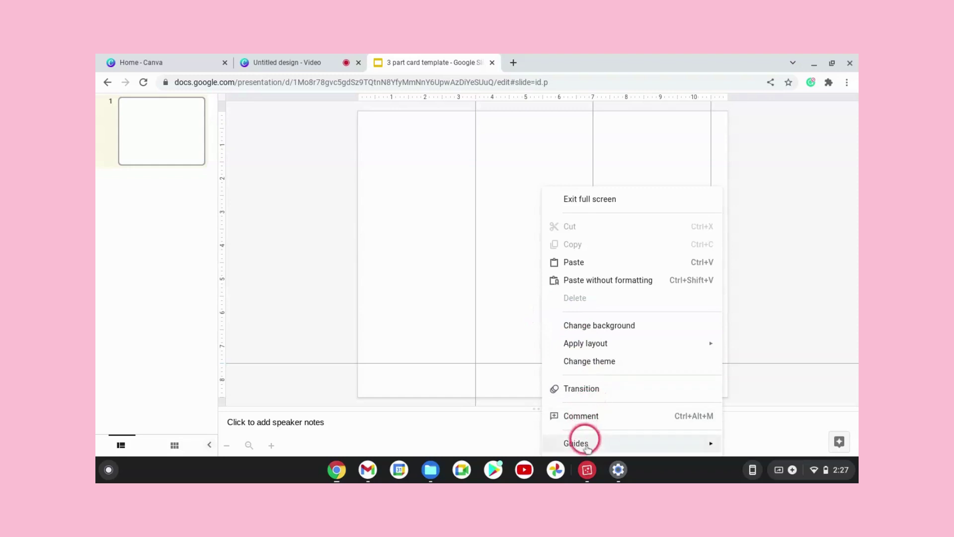
mouse_move(586, 444)
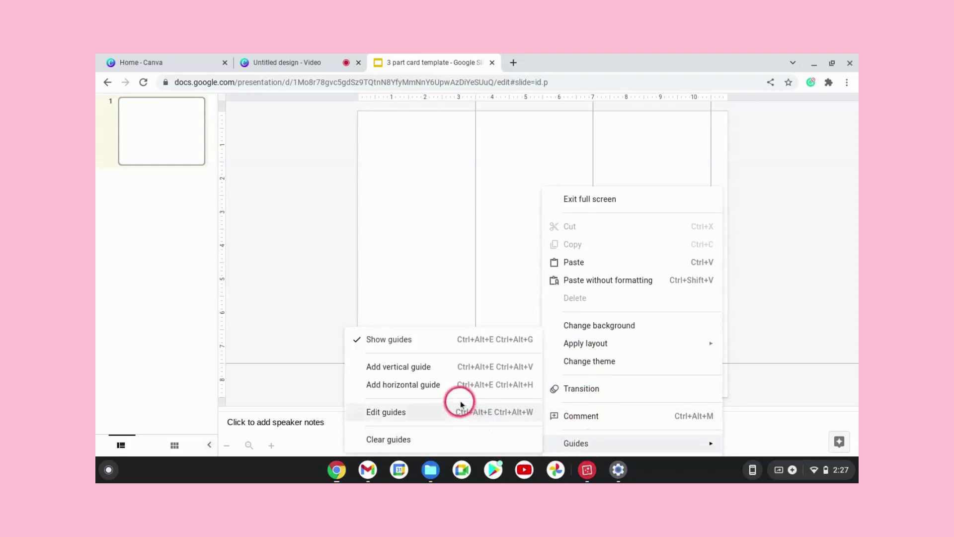
left_click(465, 385)
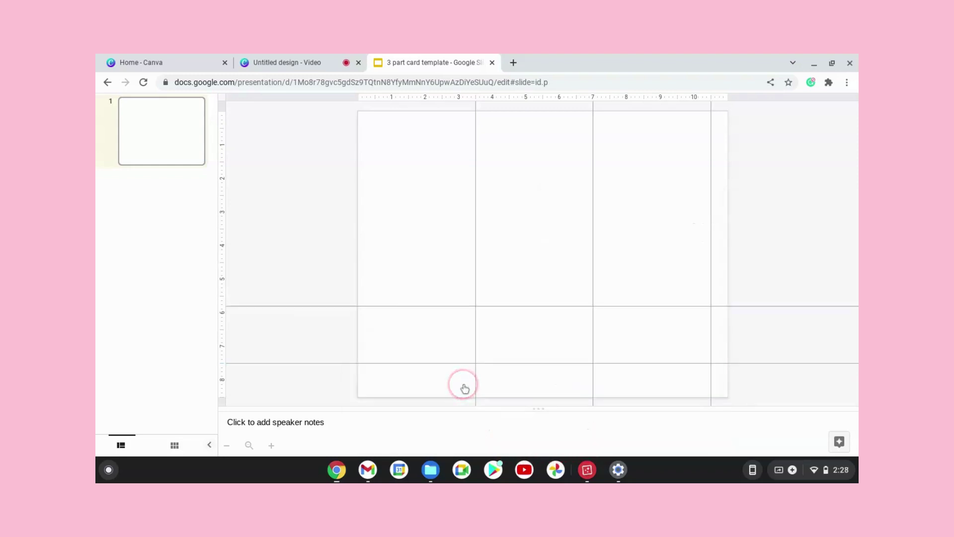
left_click_drag(539, 305, 554, 221)
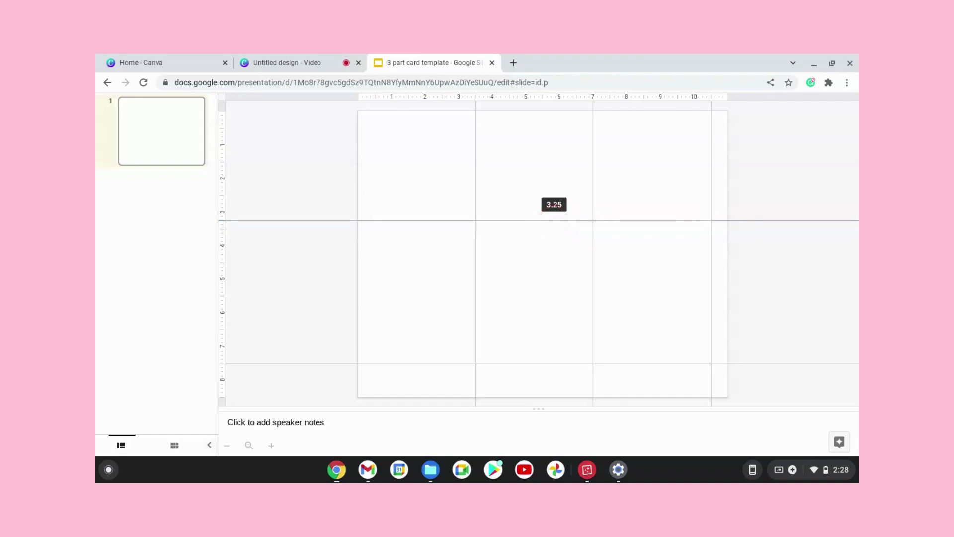
left_click_drag(554, 221, 553, 220)
Add a third horizontal guide at about 4.25 inches, then exit full screen
right_click(533, 264)
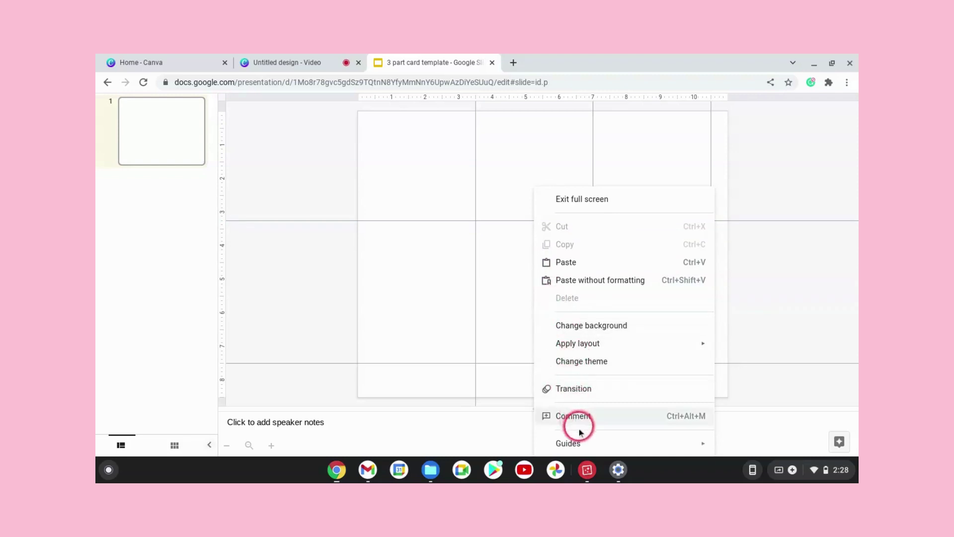
mouse_move(578, 438)
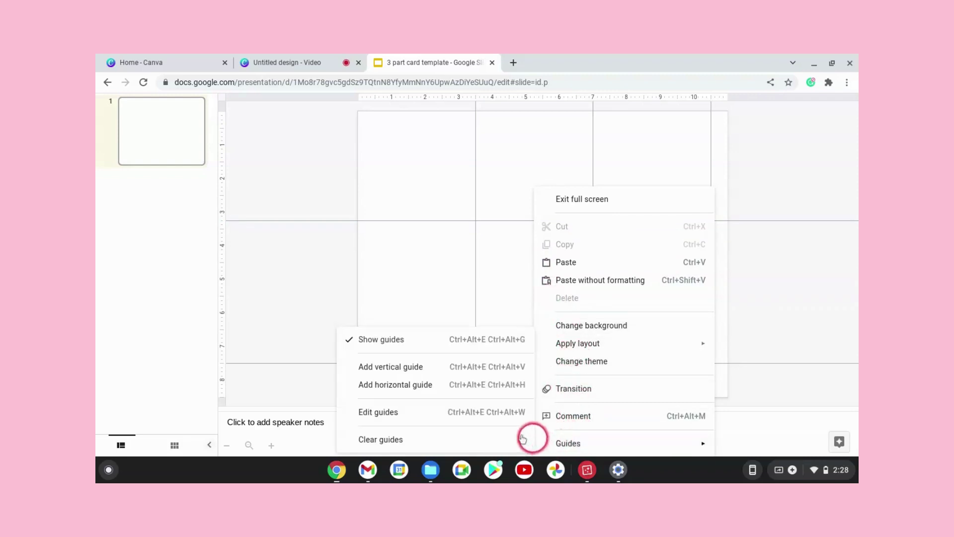
left_click(468, 384)
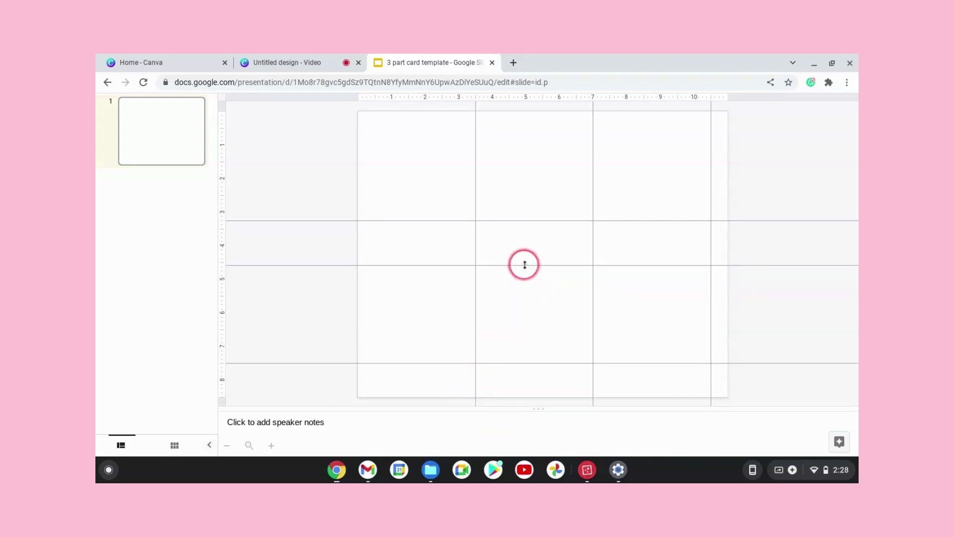
left_click_drag(524, 265, 526, 256)
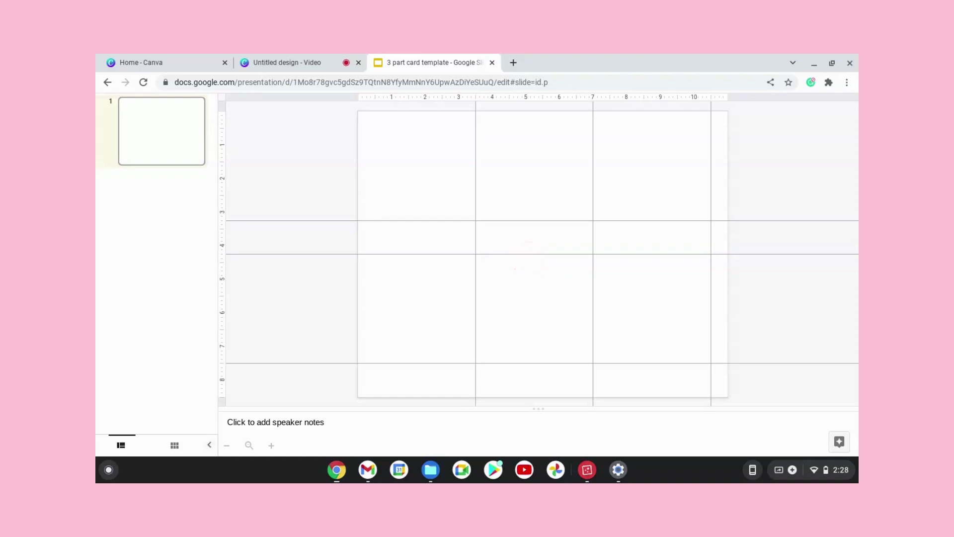
key("ctrl+shift+f")
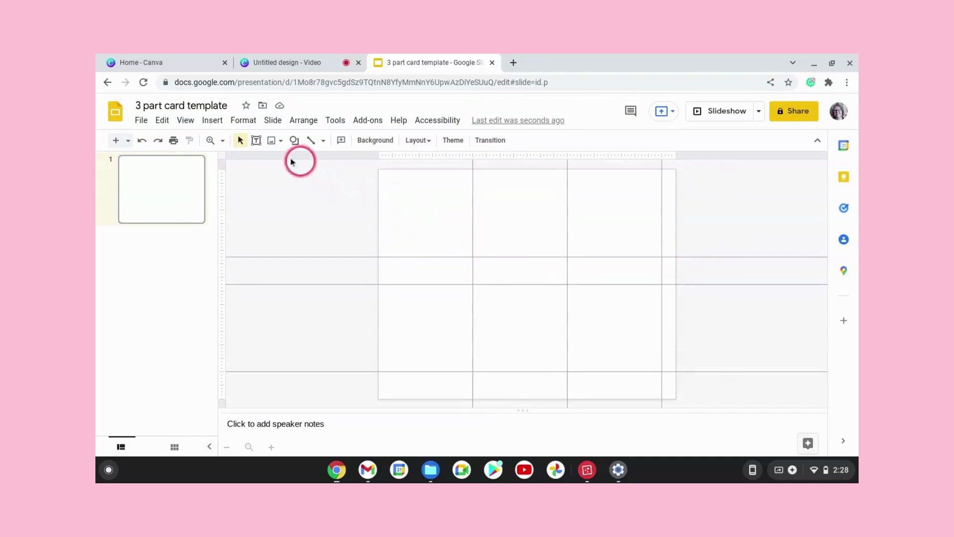
Search the web for an image to insert, using the term "square"
left_click(213, 120)
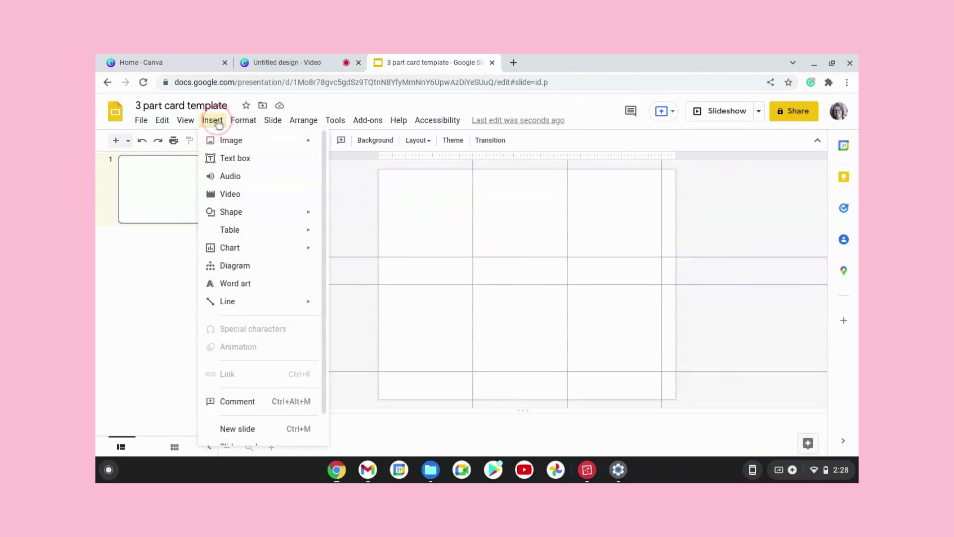
mouse_move(226, 143)
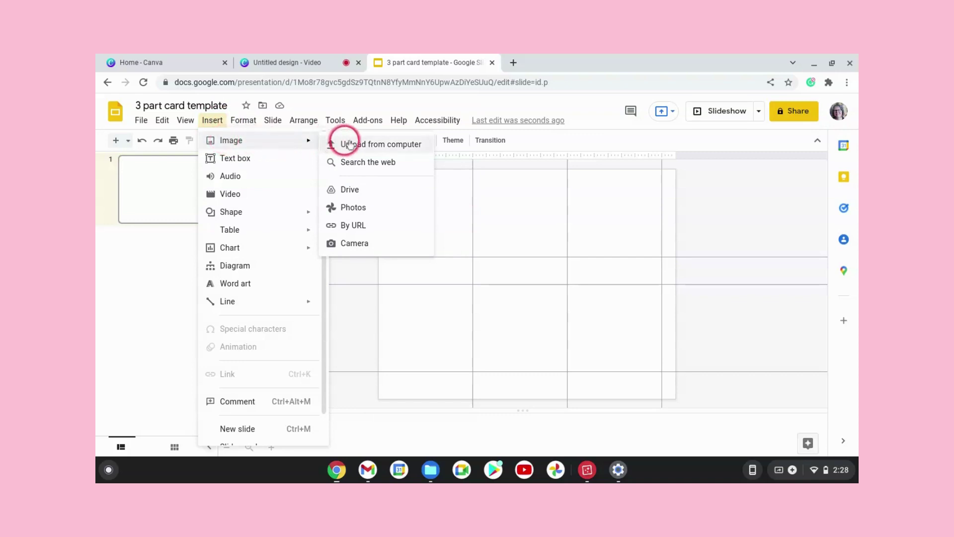
left_click(370, 163)
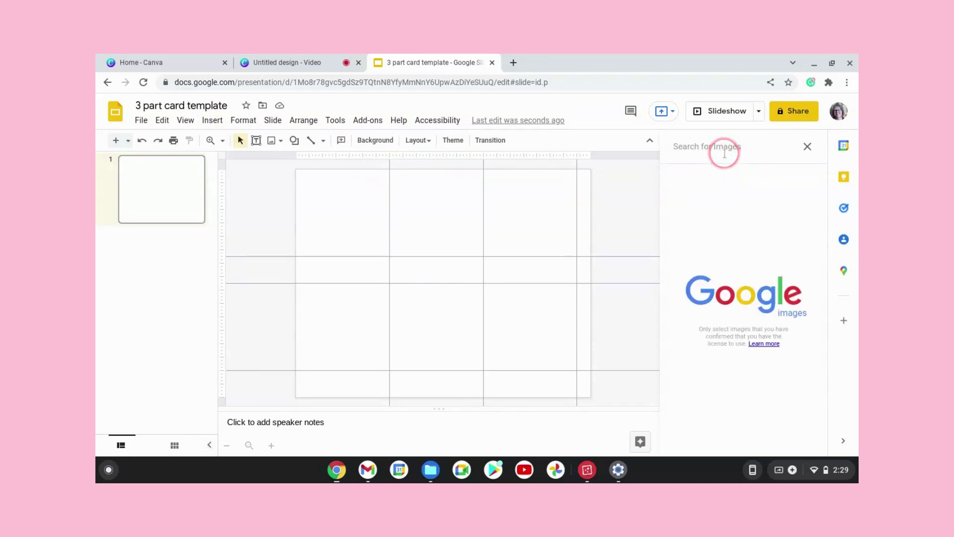
type("square")
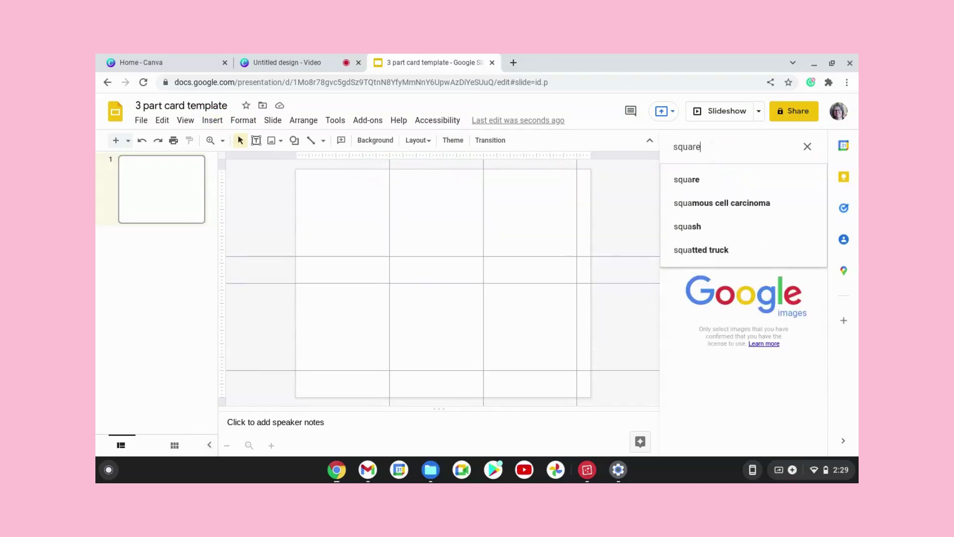
key("Return")
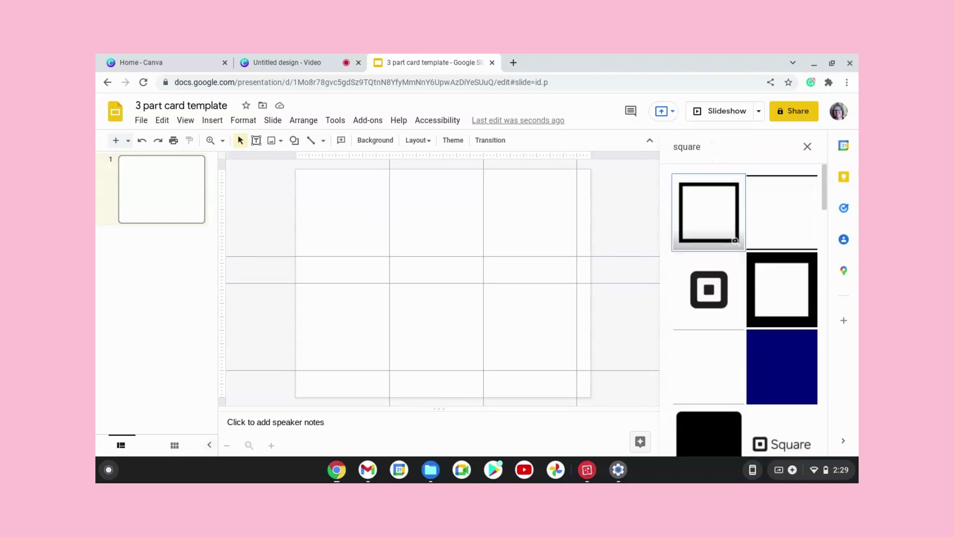
Insert the white square image with the thick black border from the search results onto the slide
scroll(733, 389, "down", 3)
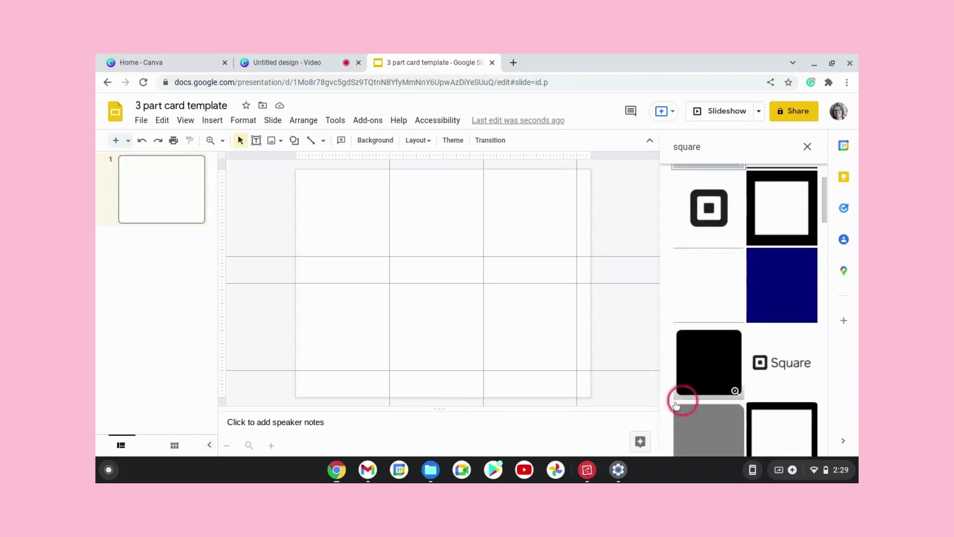
scroll(775, 368, "down", 2)
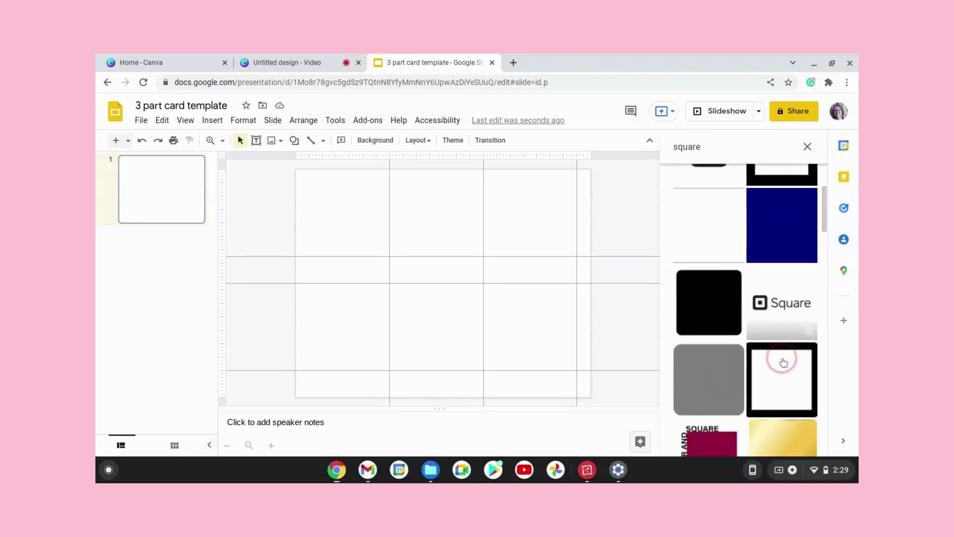
scroll(783, 362, "up", 1)
scroll(784, 361, "up", 2)
left_click(778, 305)
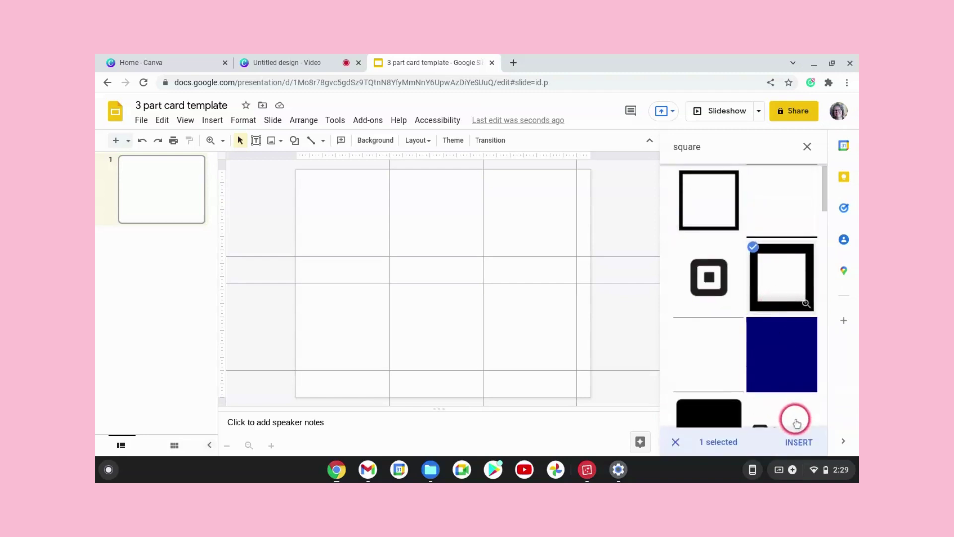
left_click(808, 446)
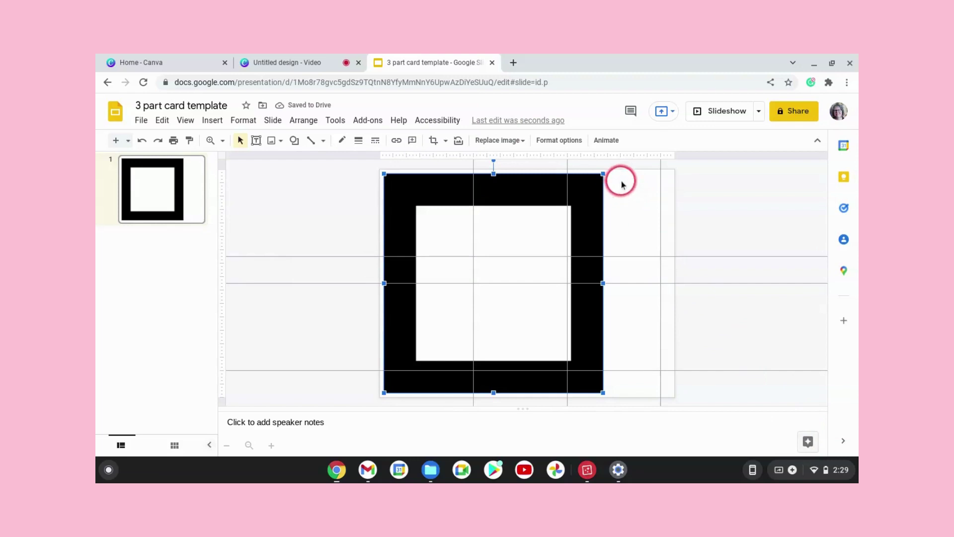
Shrink the square image to fit the slide's upper-left card cell, leaving a small margin on every side
left_click_drag(603, 174, 445, 191)
left_click_drag(427, 253, 425, 249)
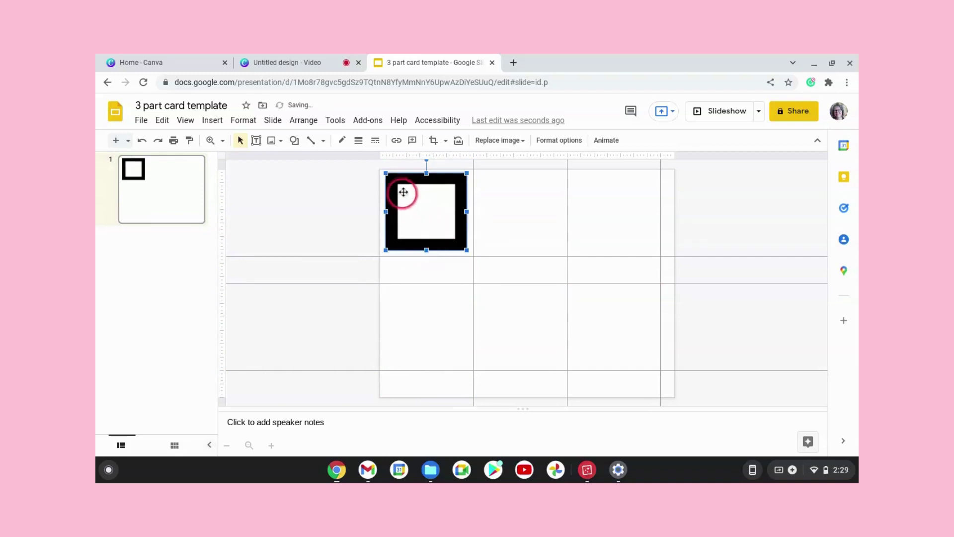
left_click_drag(426, 173, 429, 177)
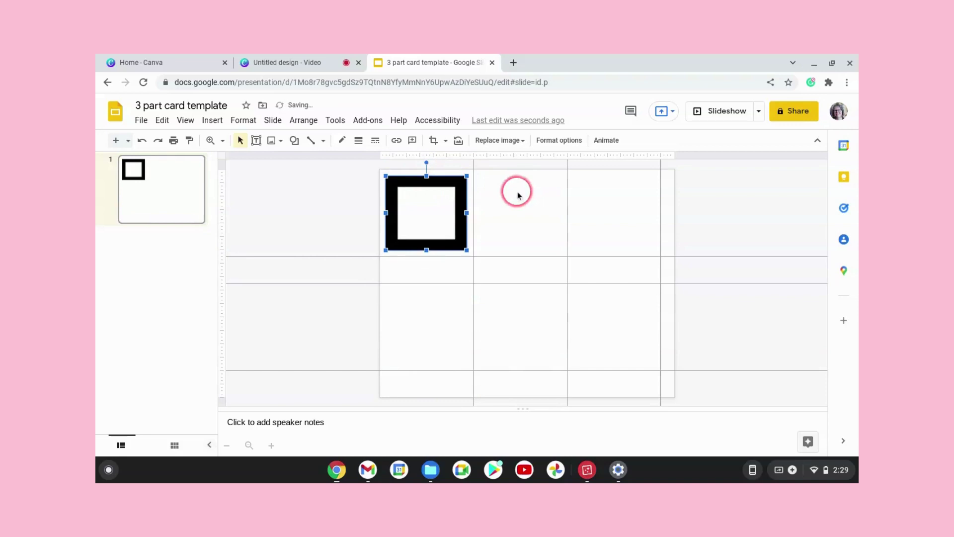
left_click(519, 194)
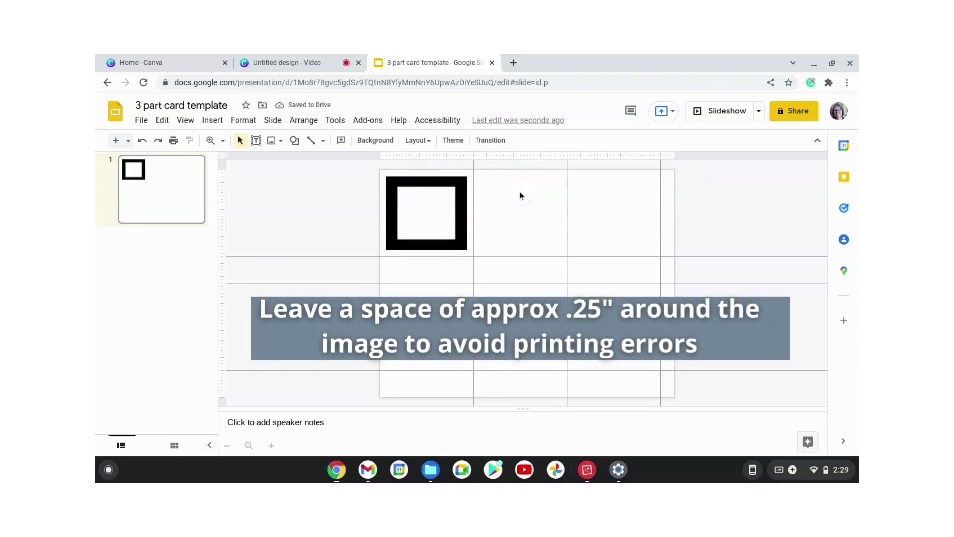
Examine the replacement source options for the square image, then close them without replacing it
left_click(433, 208)
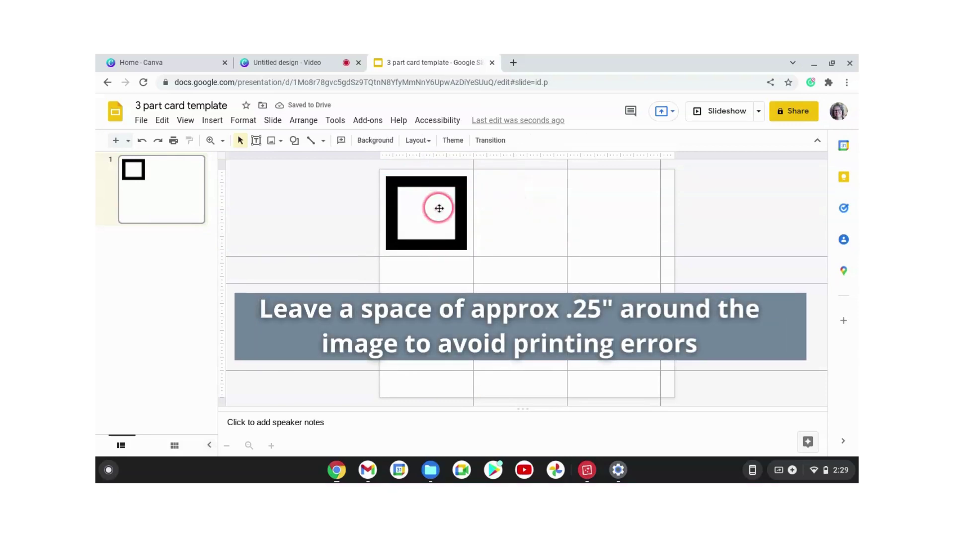
left_click(439, 208)
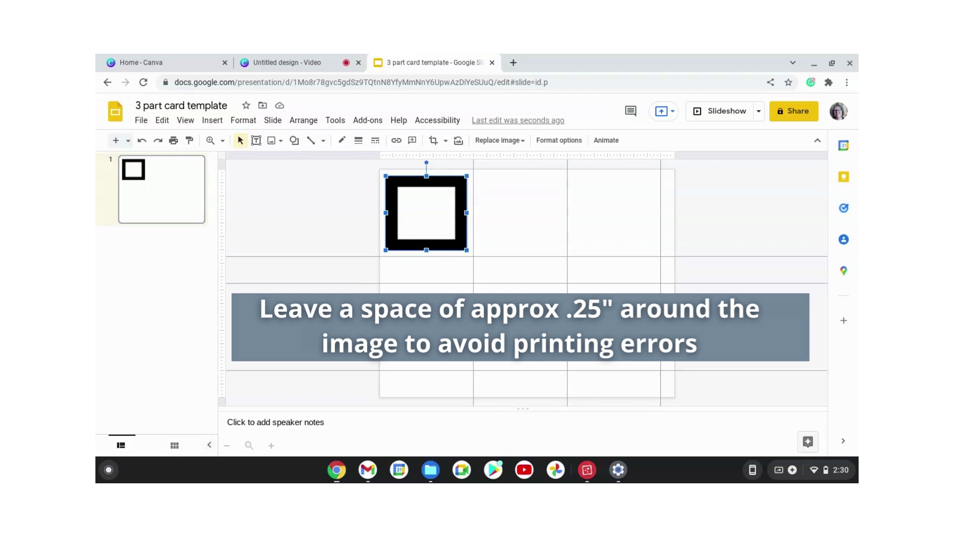
left_click(499, 140)
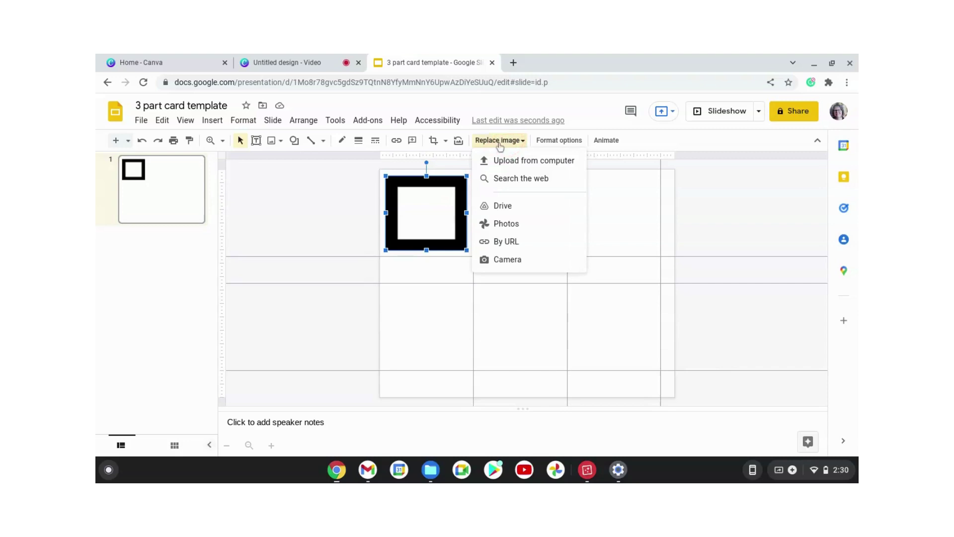
left_click(304, 193)
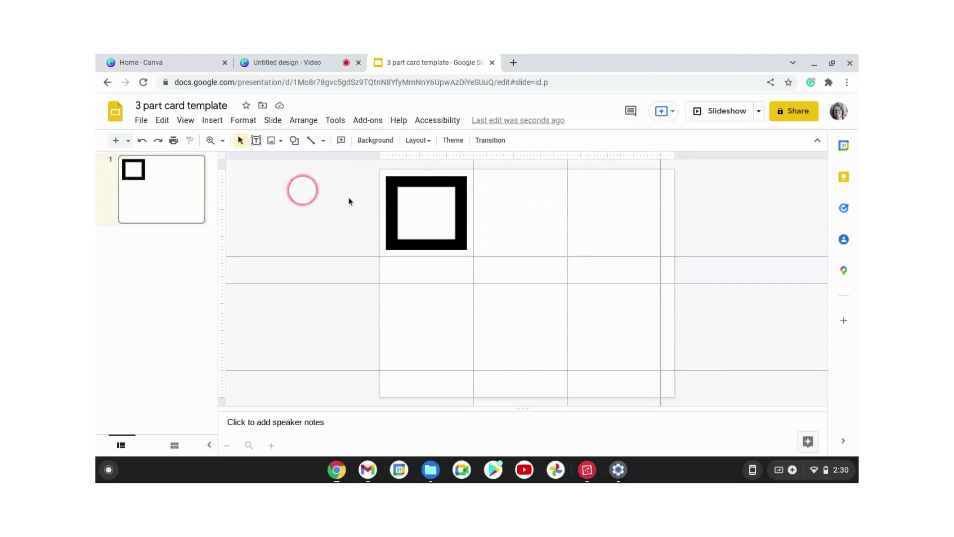
Copy the square image and place the duplicate in the middle card cell of the top row
left_click(444, 204)
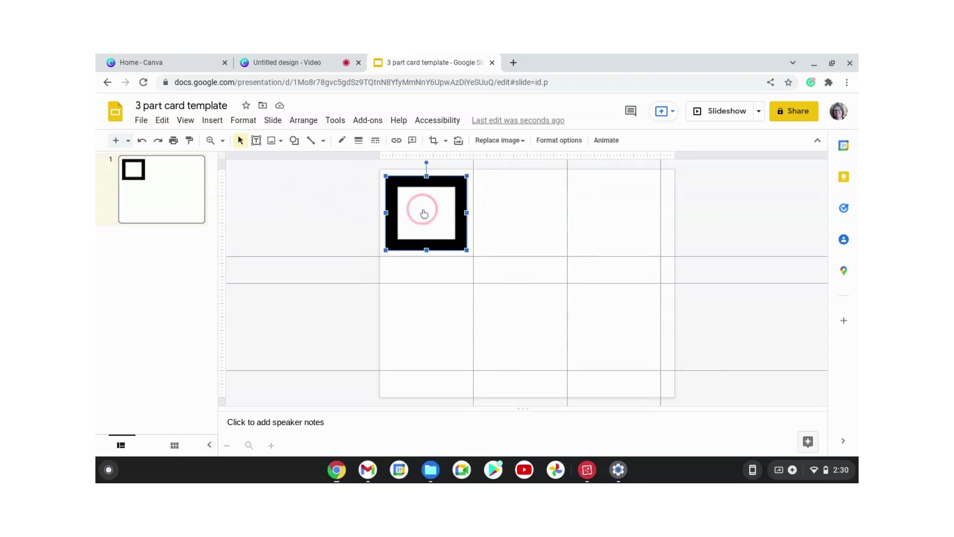
right_click(424, 214)
left_click(461, 168)
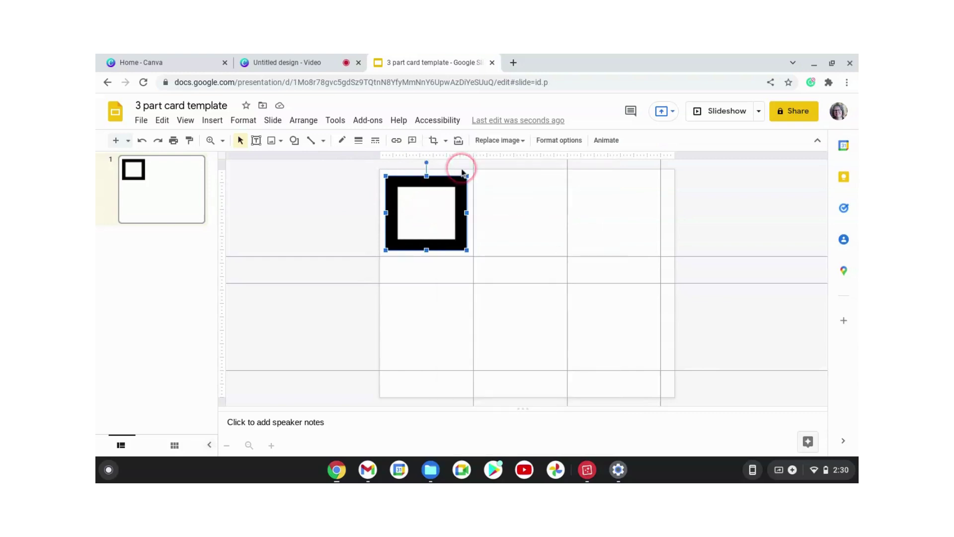
left_click(503, 199)
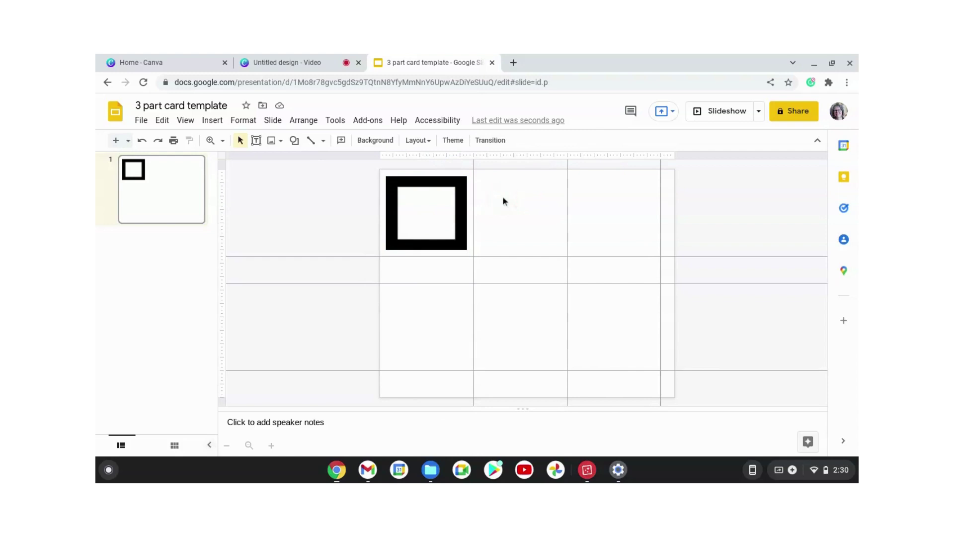
key("ctrl+v")
left_click_drag(447, 206, 543, 206)
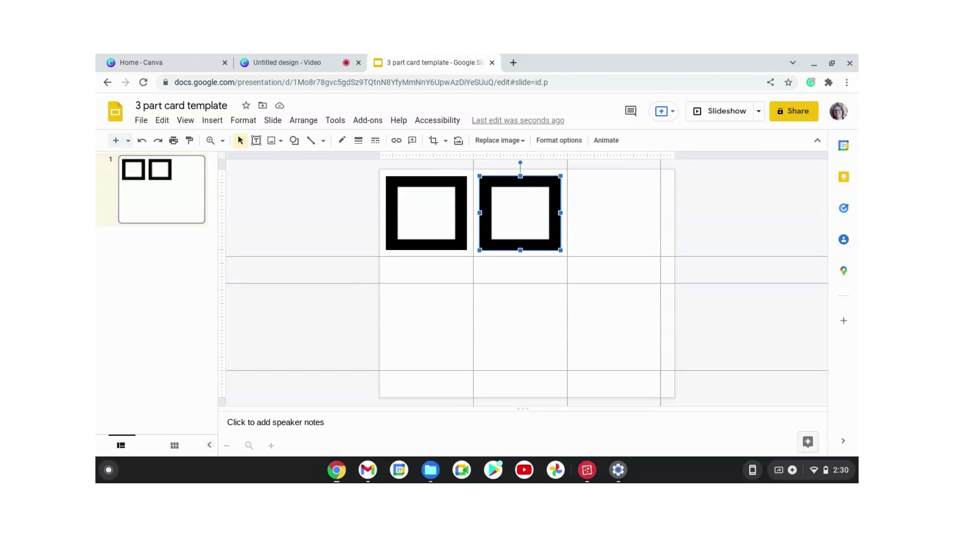
Paste another copy of the square image and place it in the third card cell of the top row
key("Left")
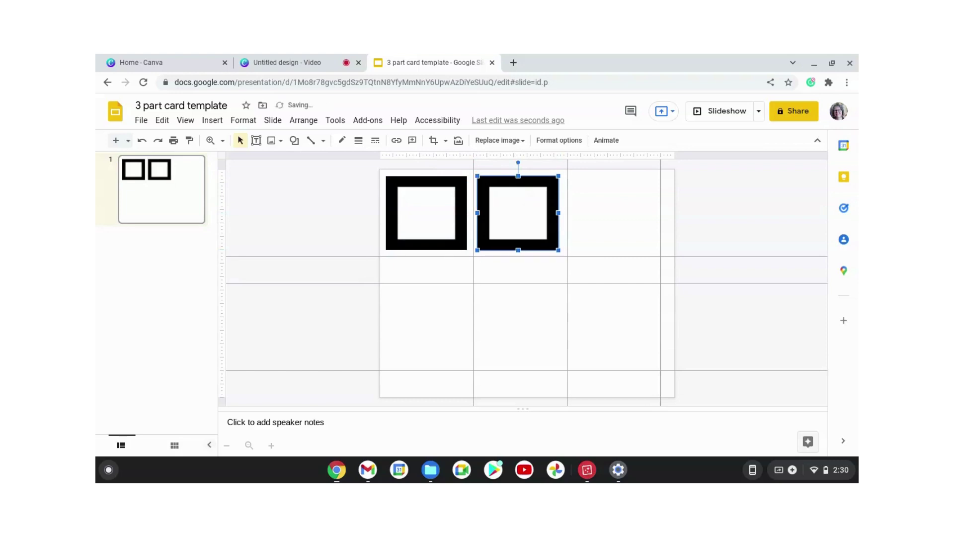
key("Right")
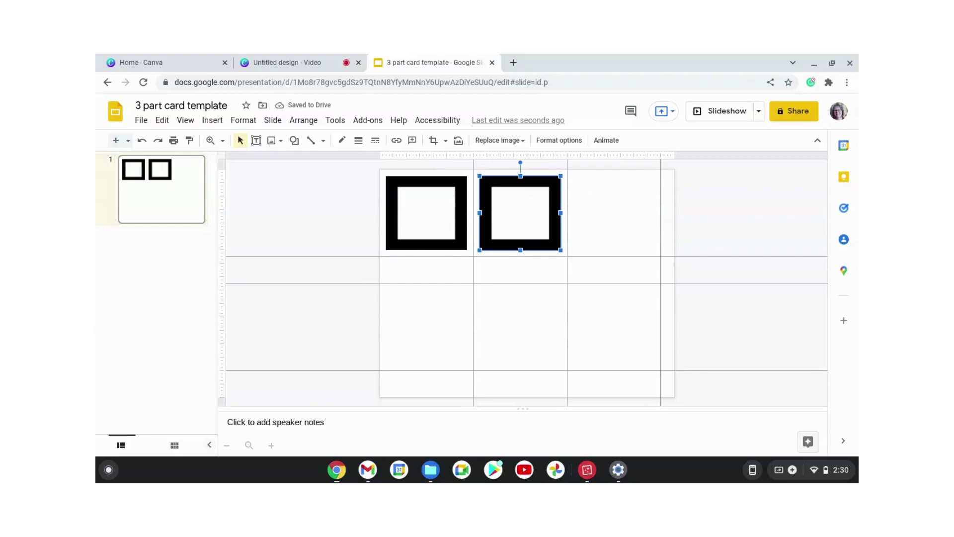
left_click(597, 212)
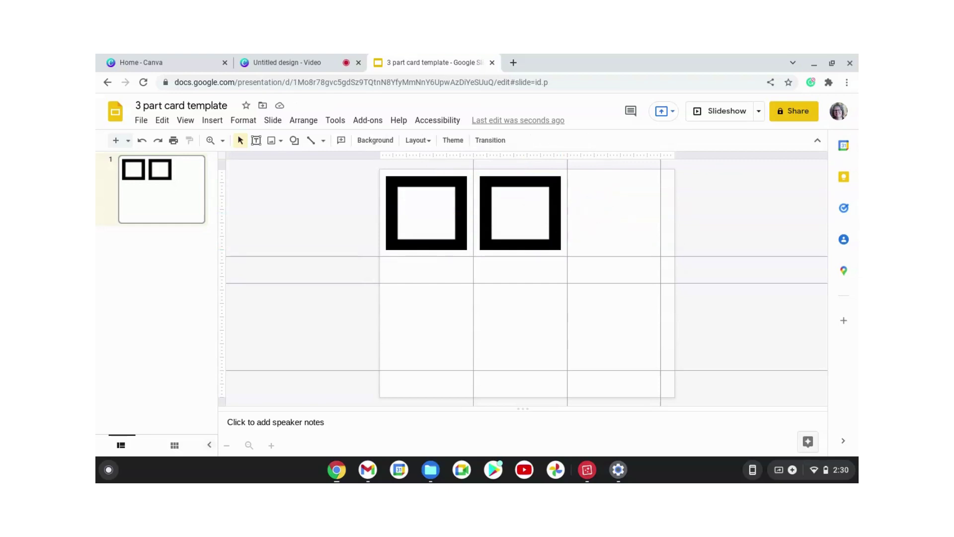
key("ctrl+v")
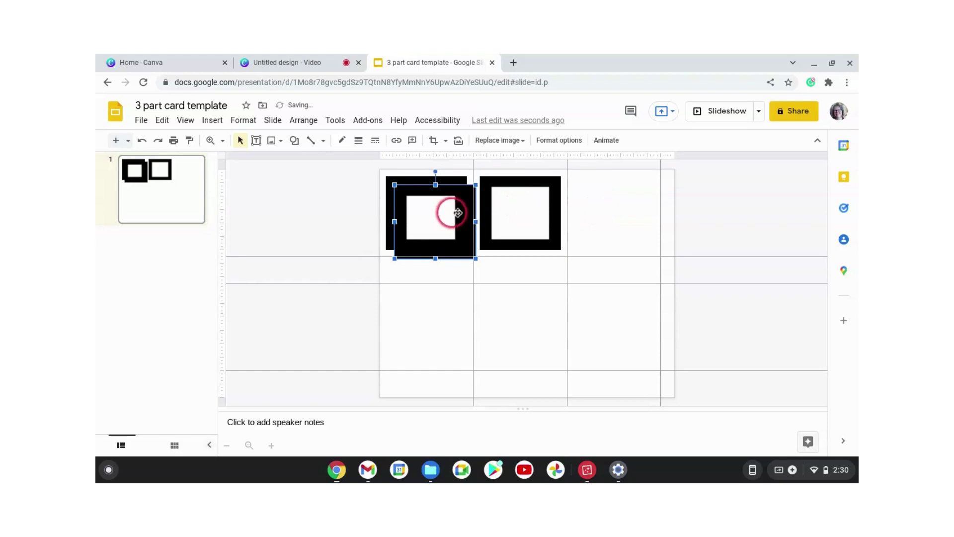
left_click_drag(449, 211, 628, 205)
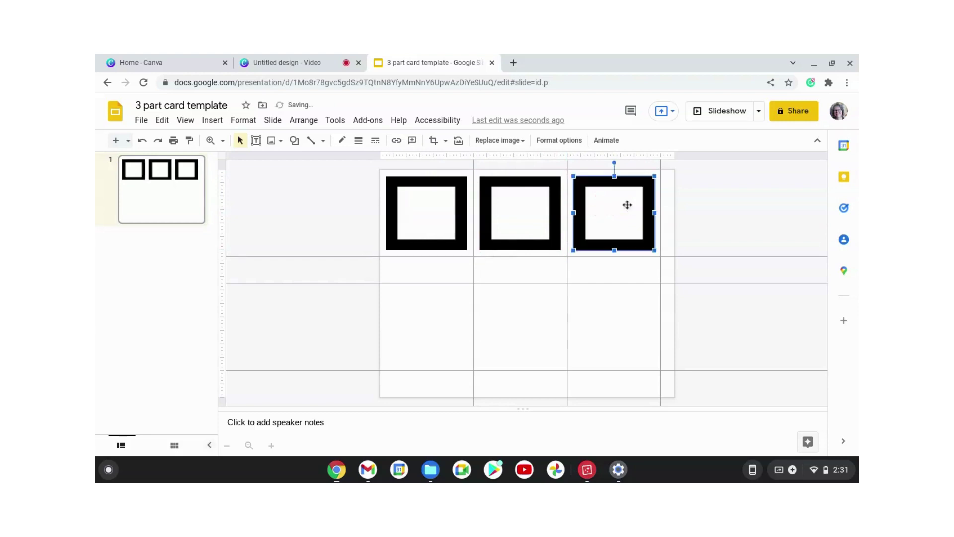
left_click(748, 209)
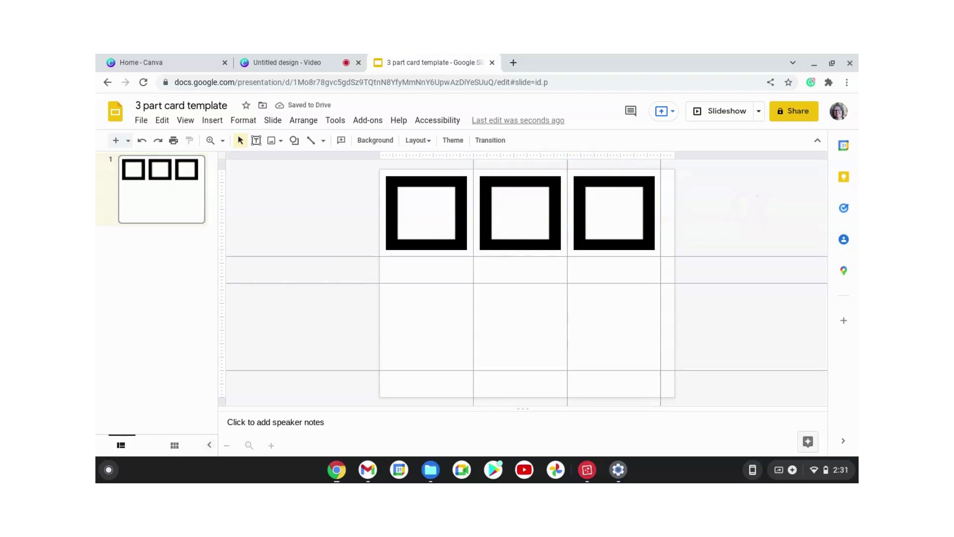
Duplicate the three top-row squares together and place the copies in the matching card cells of the second row
left_click(427, 218)
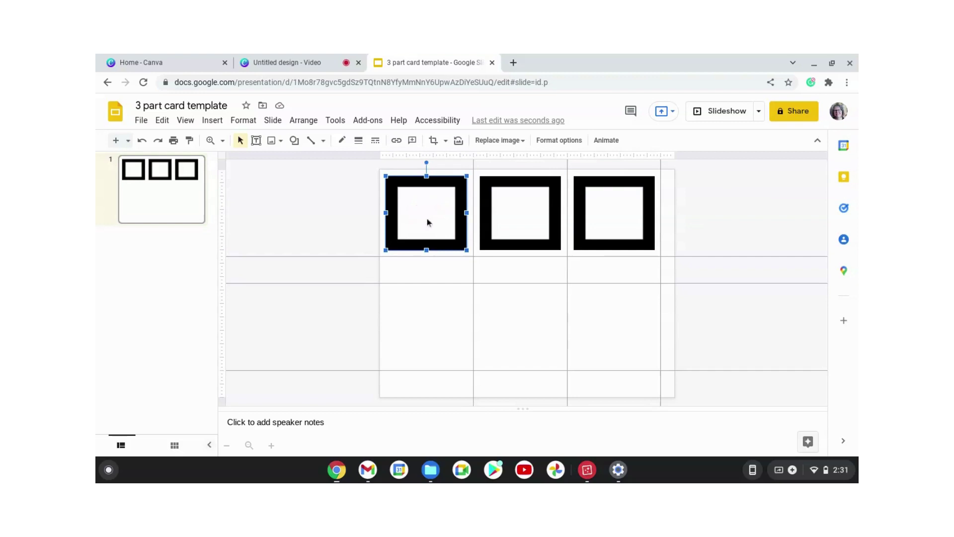
left_click(500, 211, "shift")
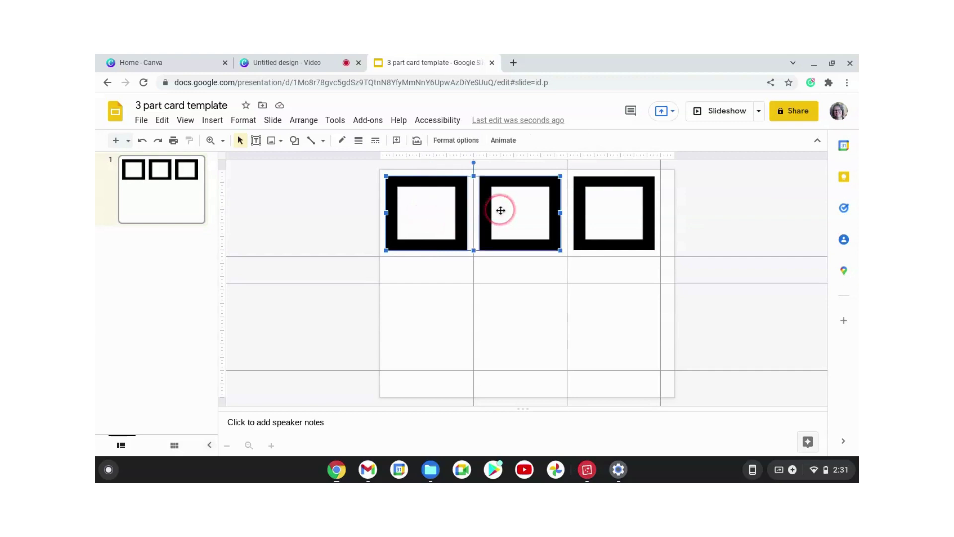
left_click(598, 213, "shift")
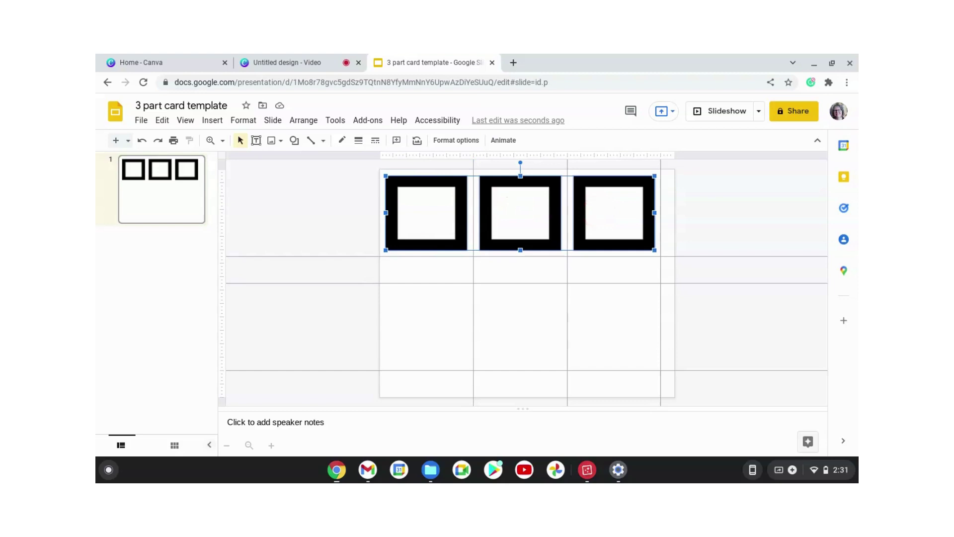
key("ctrl+d")
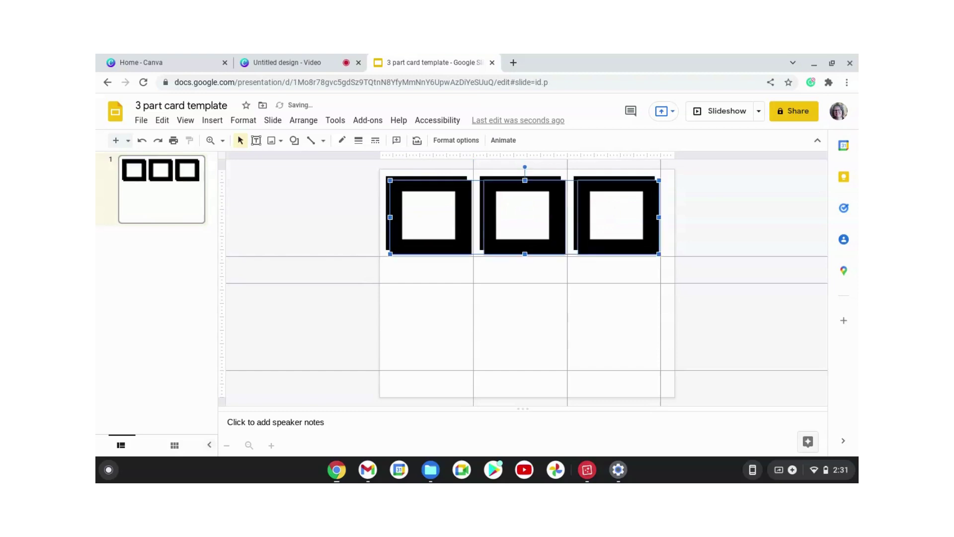
left_click(532, 220)
left_click_drag(533, 220, 667, 311)
left_click(729, 324)
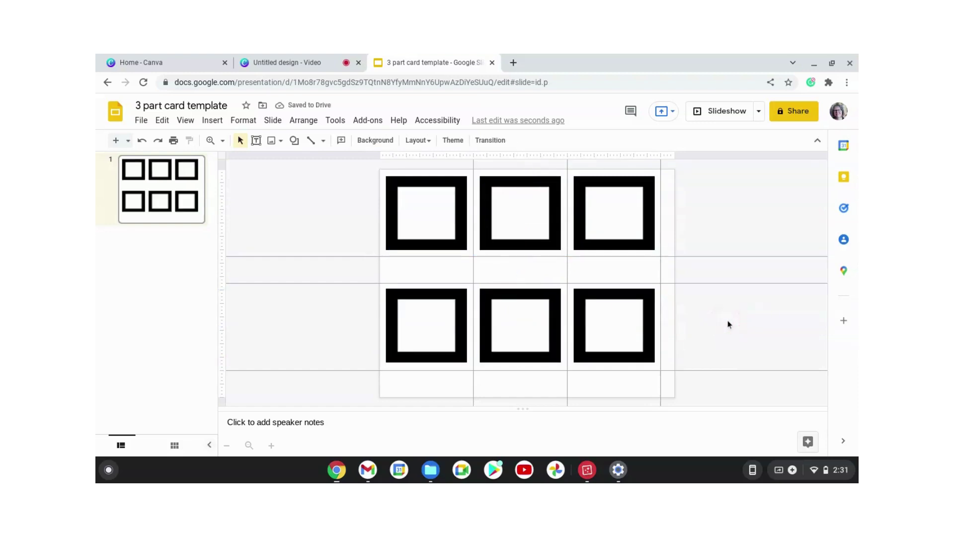
left_click_drag(727, 318, 737, 311)
left_click(758, 338)
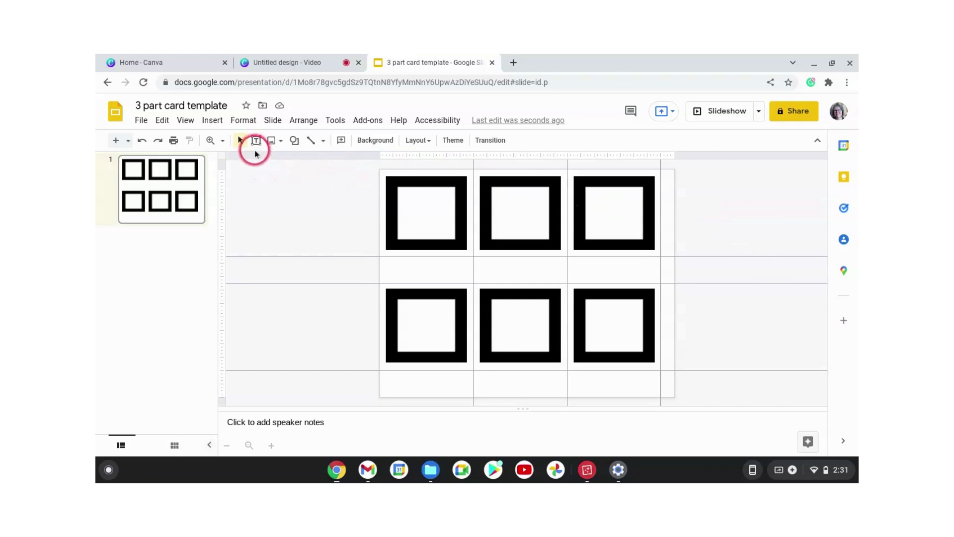
Add a text box reading "text" in the label cell under the first top-row square, centred horizontally and vertically
left_click(256, 141)
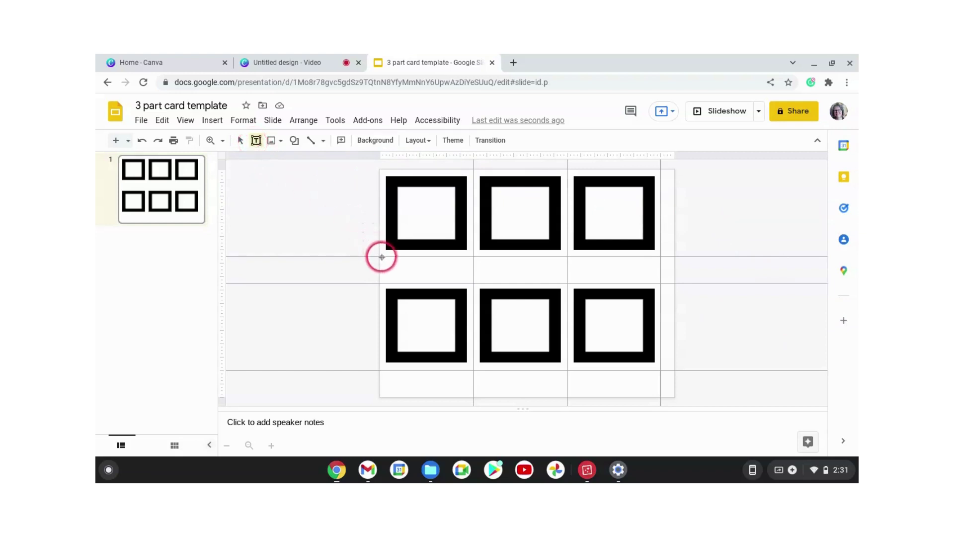
left_click_drag(379, 256, 472, 284)
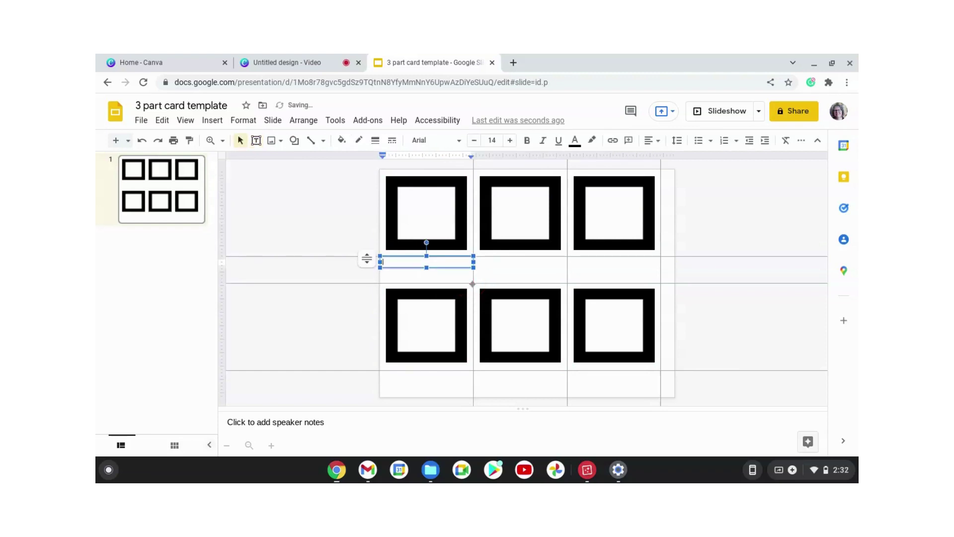
left_click(654, 142)
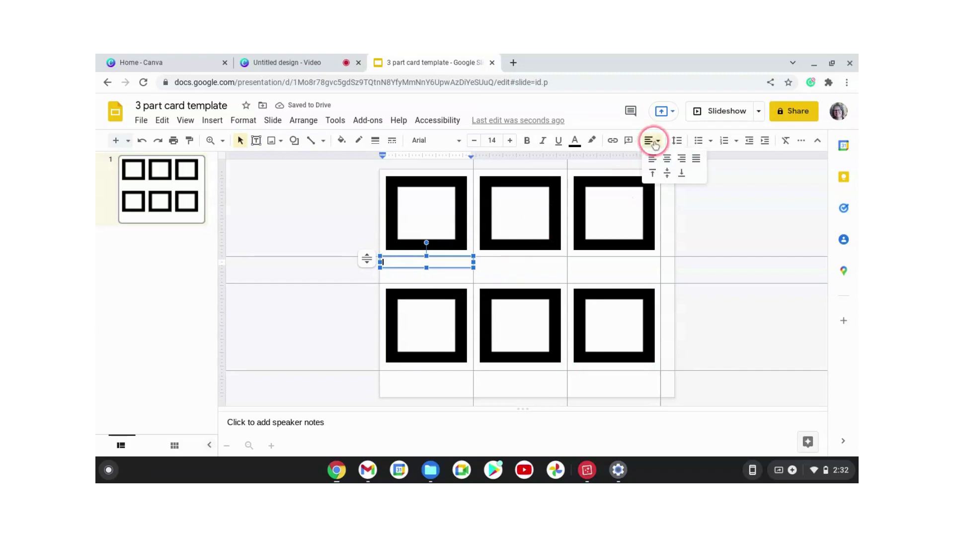
left_click(668, 162)
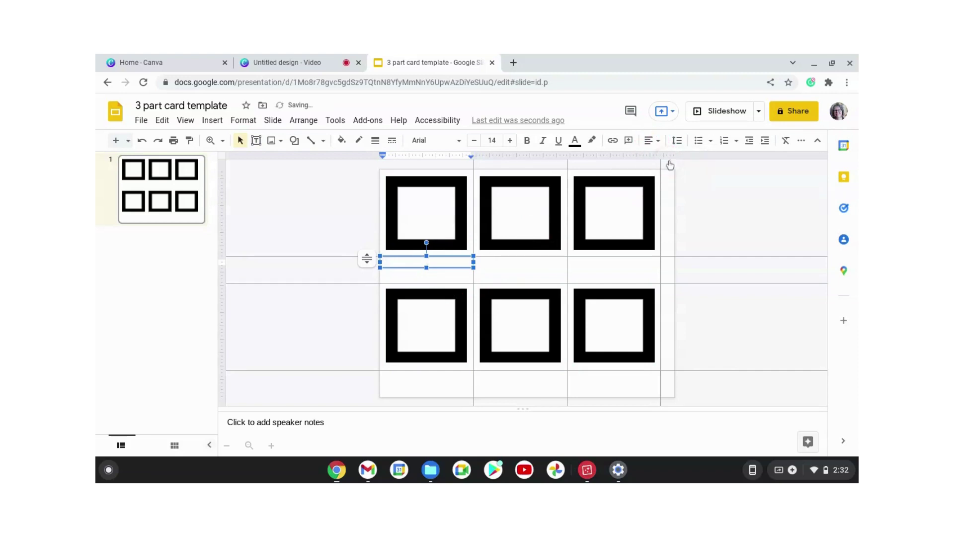
left_click(650, 141)
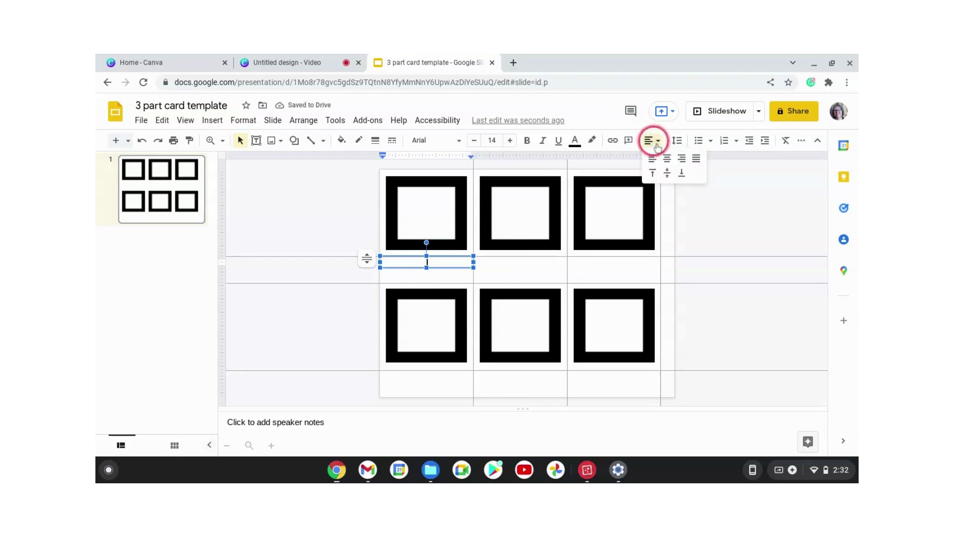
left_click(668, 172)
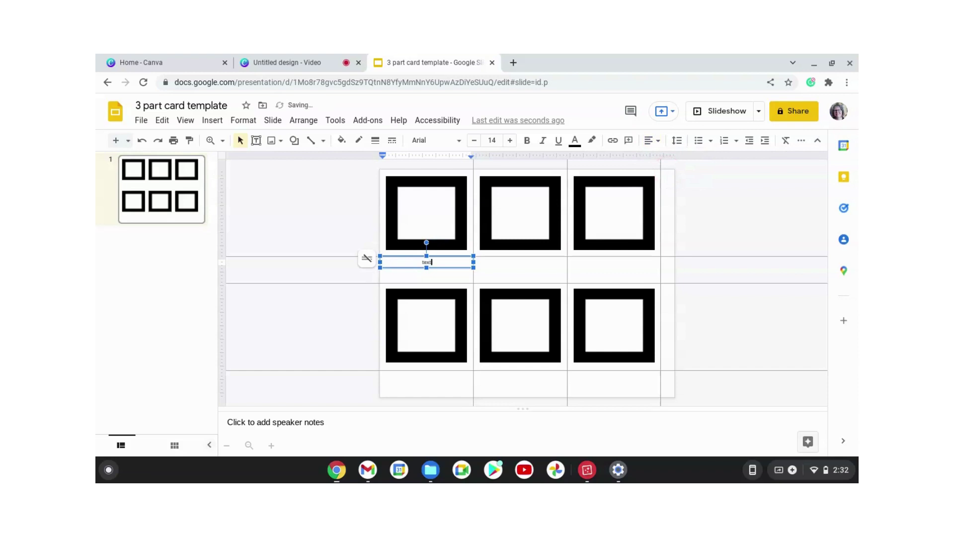
Make the label text bold at size 28 and extend its box down to the guide above the second row
double_click(425, 263)
left_click(528, 141)
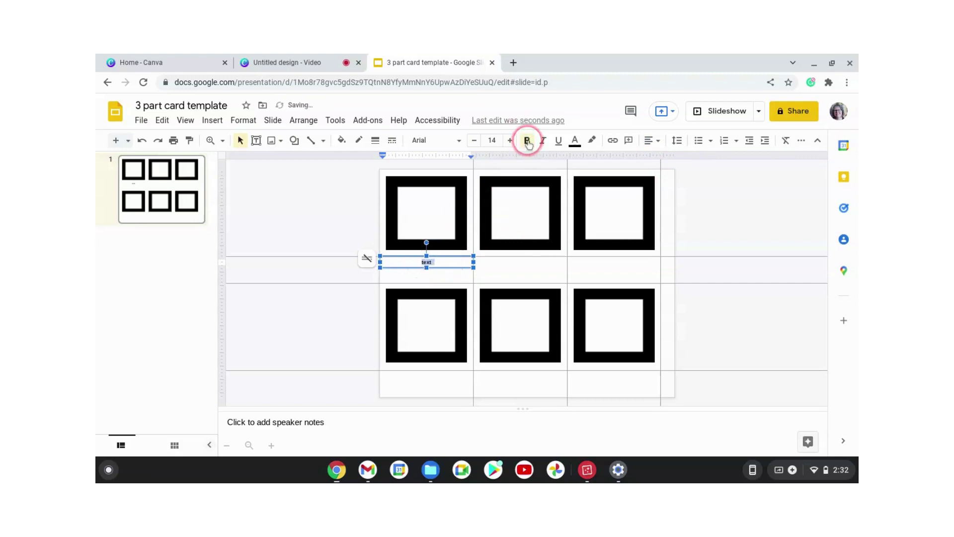
left_click(510, 140)
left_click(510, 140)
left_click(509, 140)
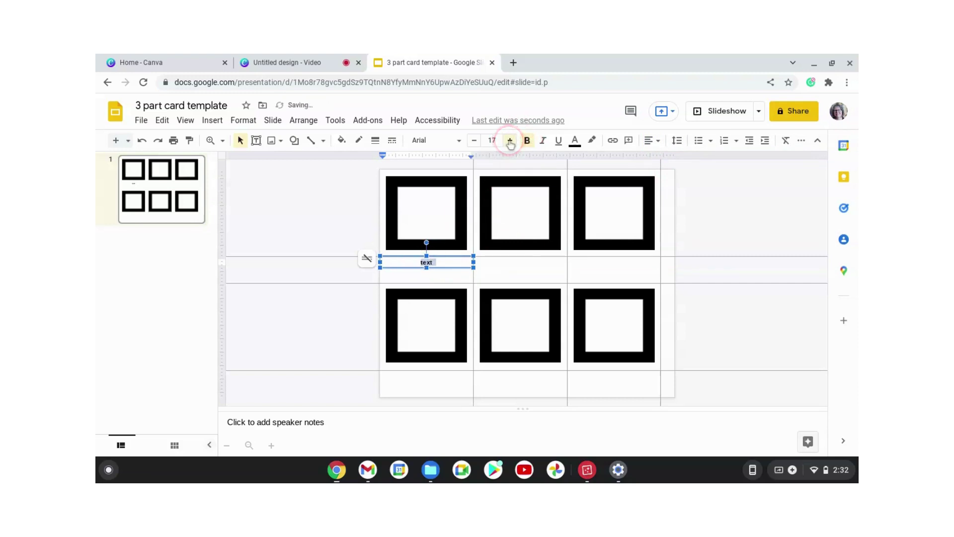
left_click(510, 141)
left_click(510, 141)
left_click(510, 141)
left_click(510, 142)
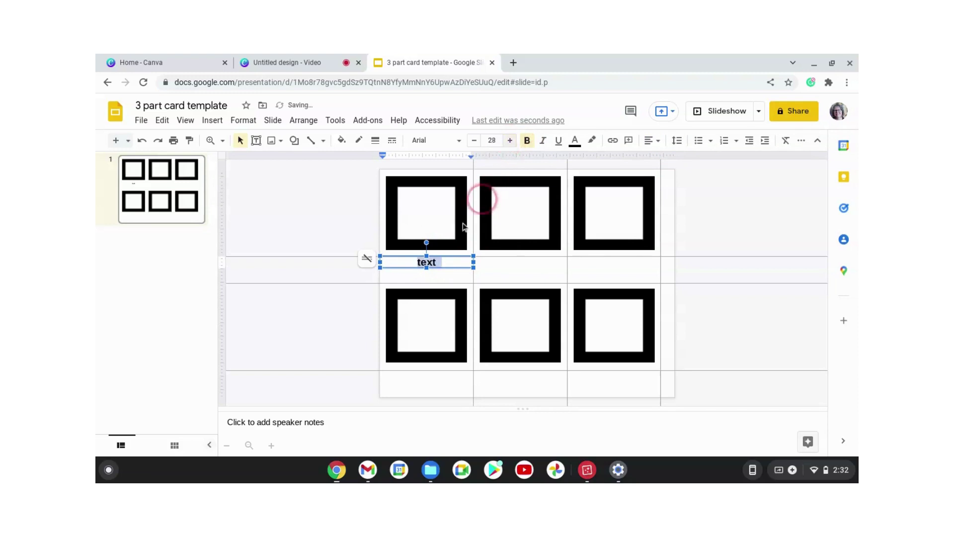
left_click(427, 262)
left_click_drag(427, 272, 428, 282)
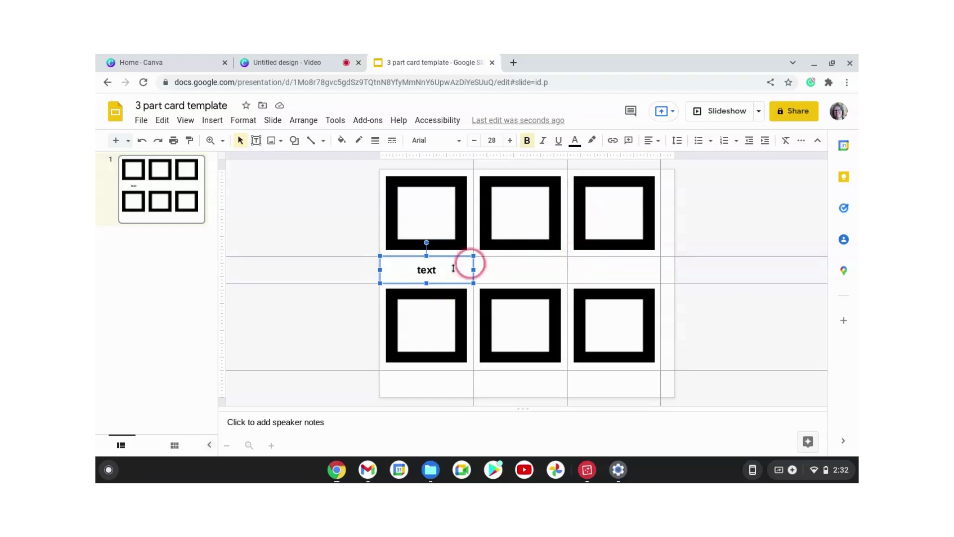
Look through the available fonts for the label text and close the list without changing the font
double_click(426, 270)
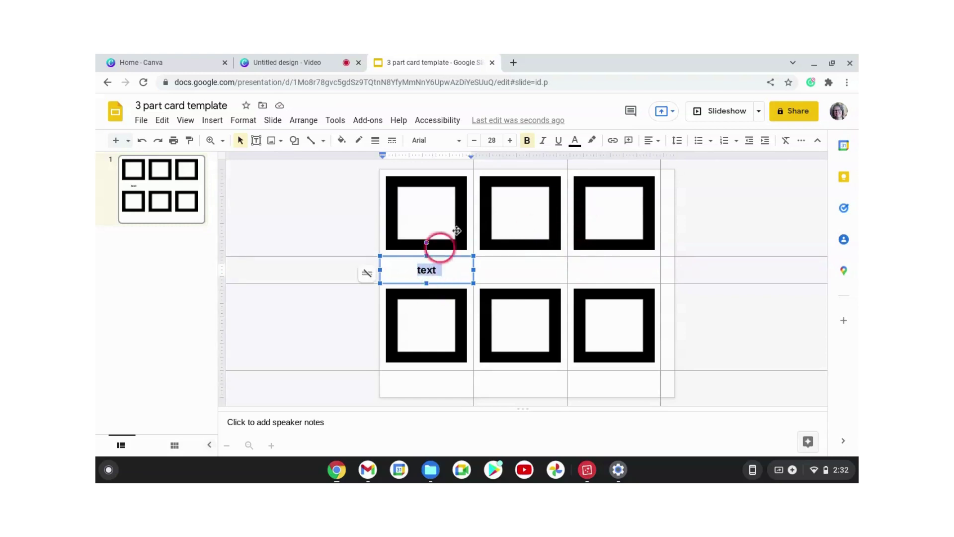
left_click(458, 143)
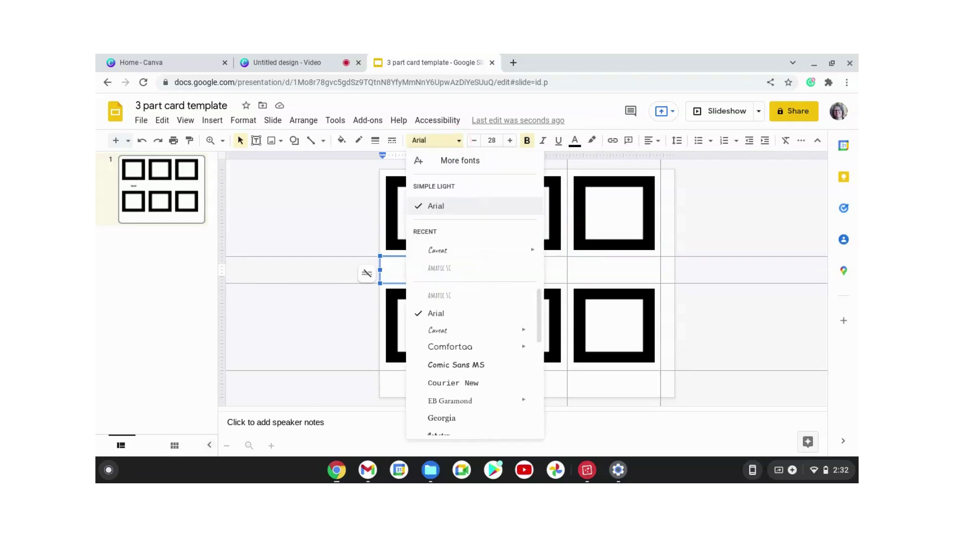
left_click(458, 143)
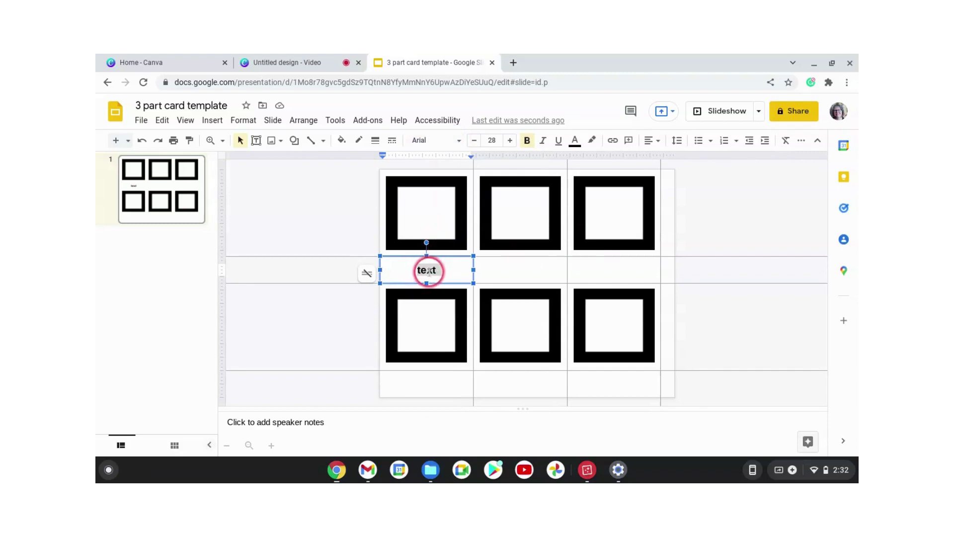
Try to paste a copy of the label into the middle label cell, and undo the paste
left_click_drag(429, 272, 434, 271)
left_click(506, 266)
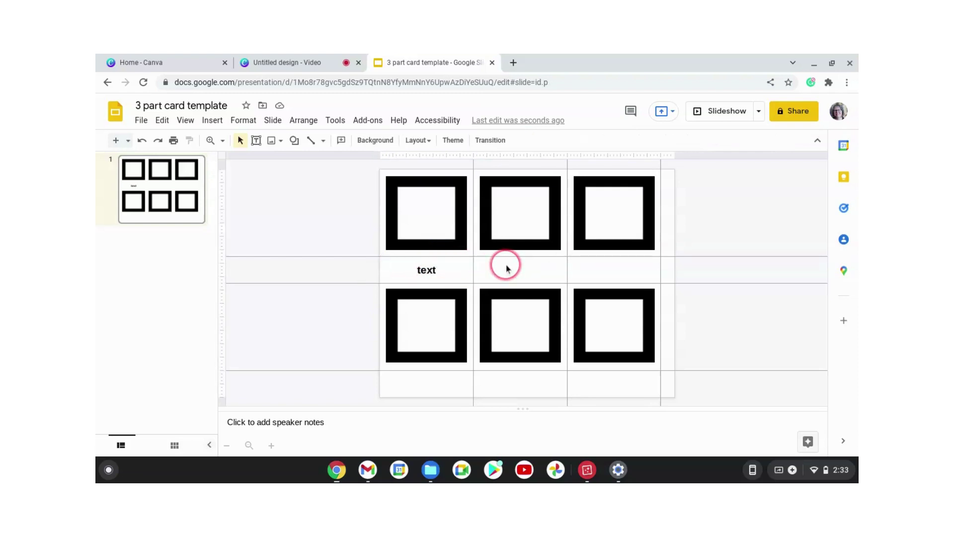
key("ctrl+v")
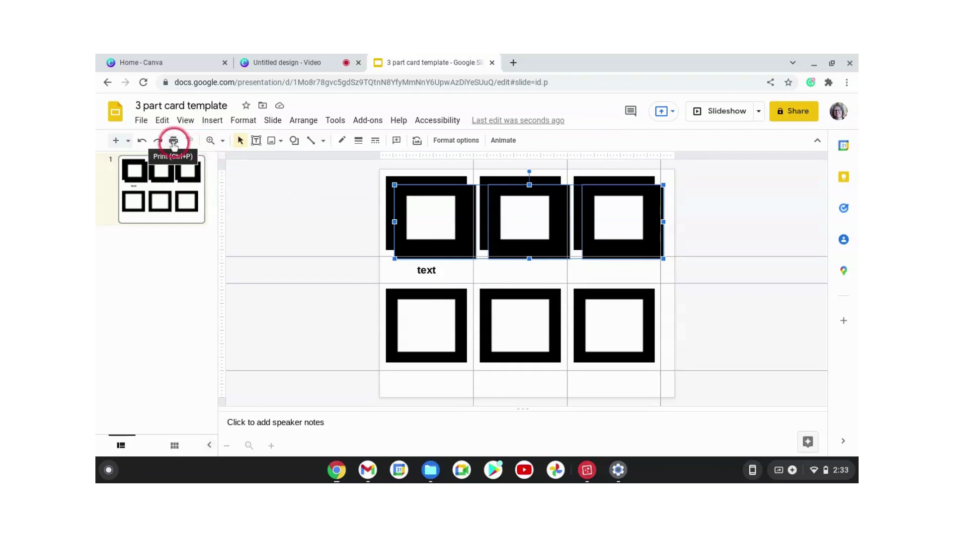
left_click(142, 143)
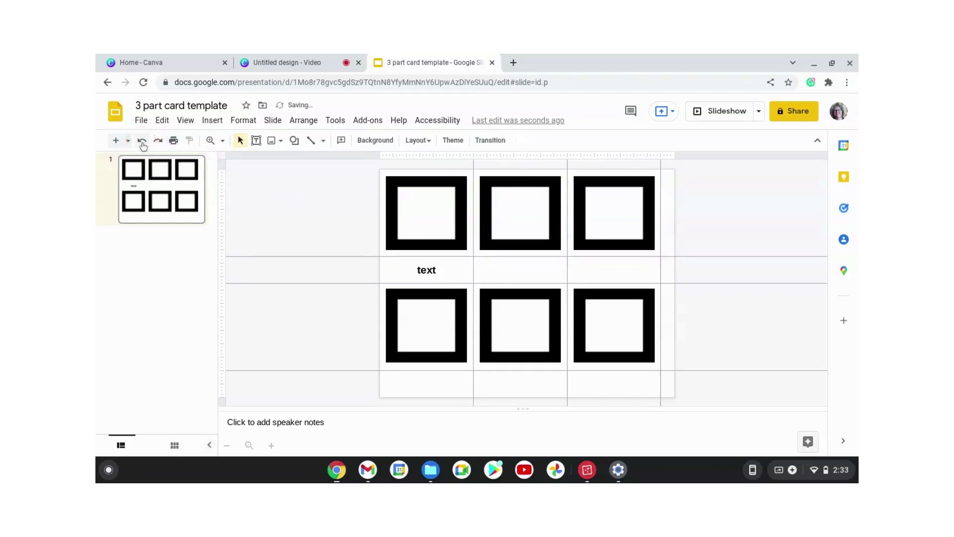
Copy the "text" label box and place the duplicate in the label cell under the middle top-row square
double_click(421, 273)
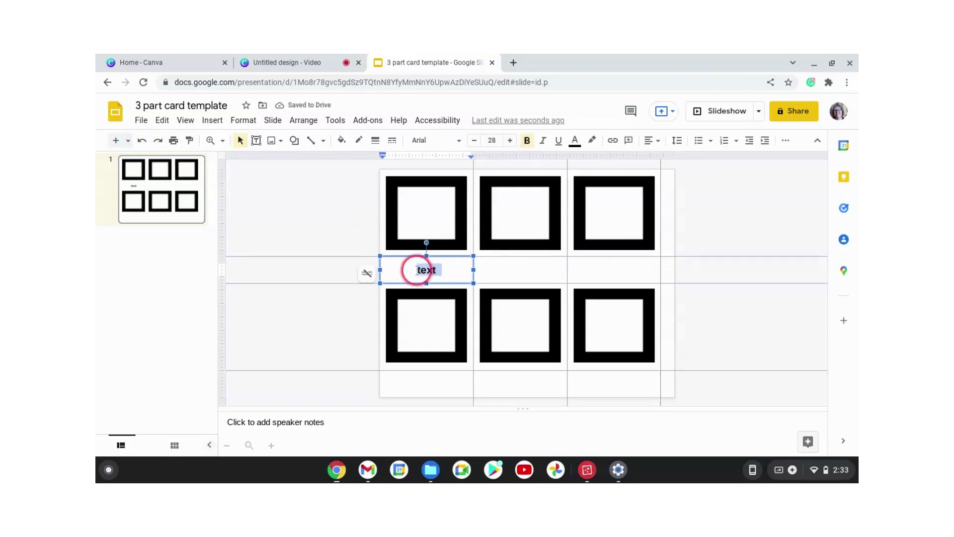
left_click(502, 273)
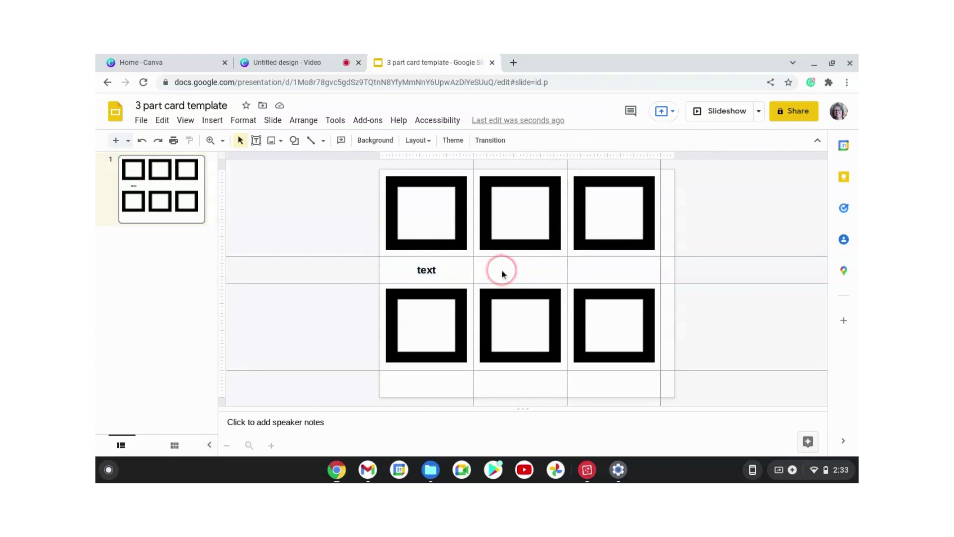
key("ctrl+v")
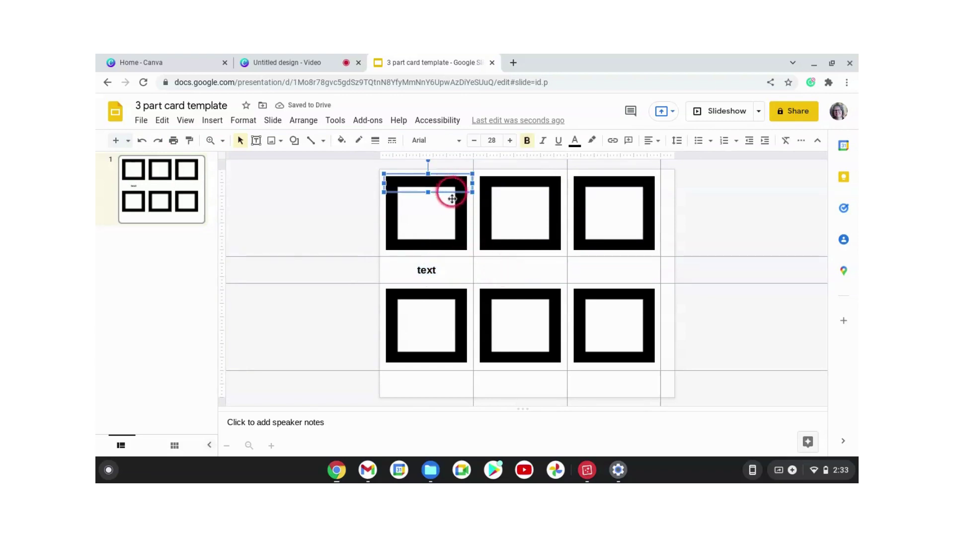
left_click_drag(453, 198, 542, 273)
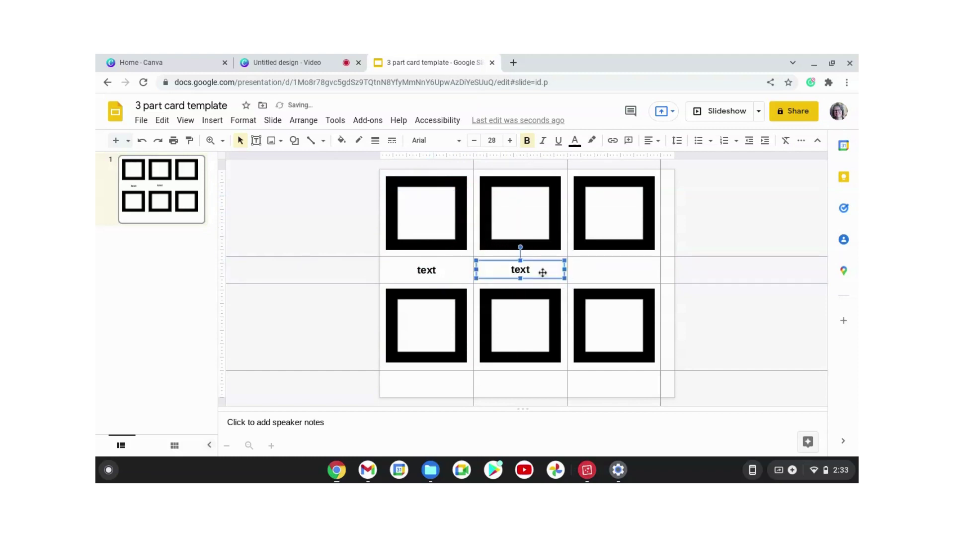
left_click(697, 271)
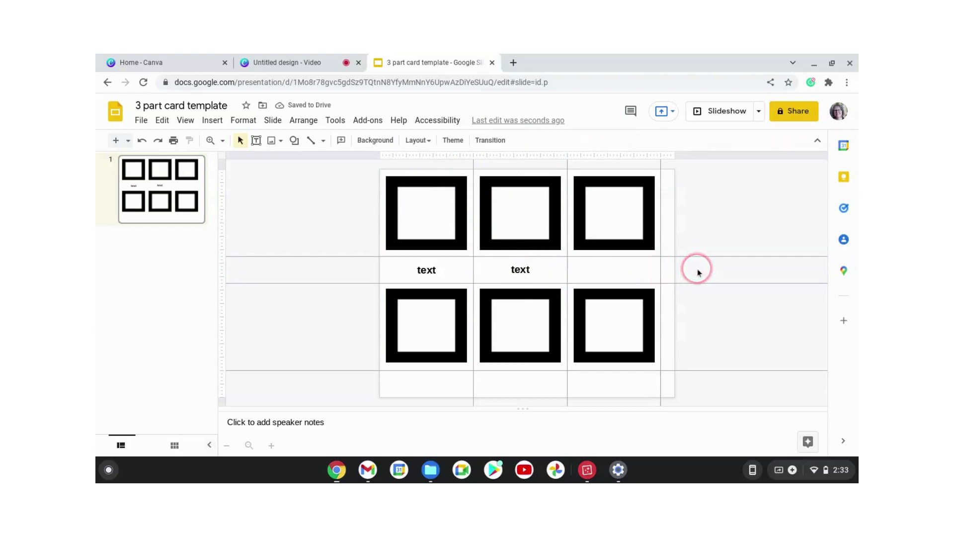